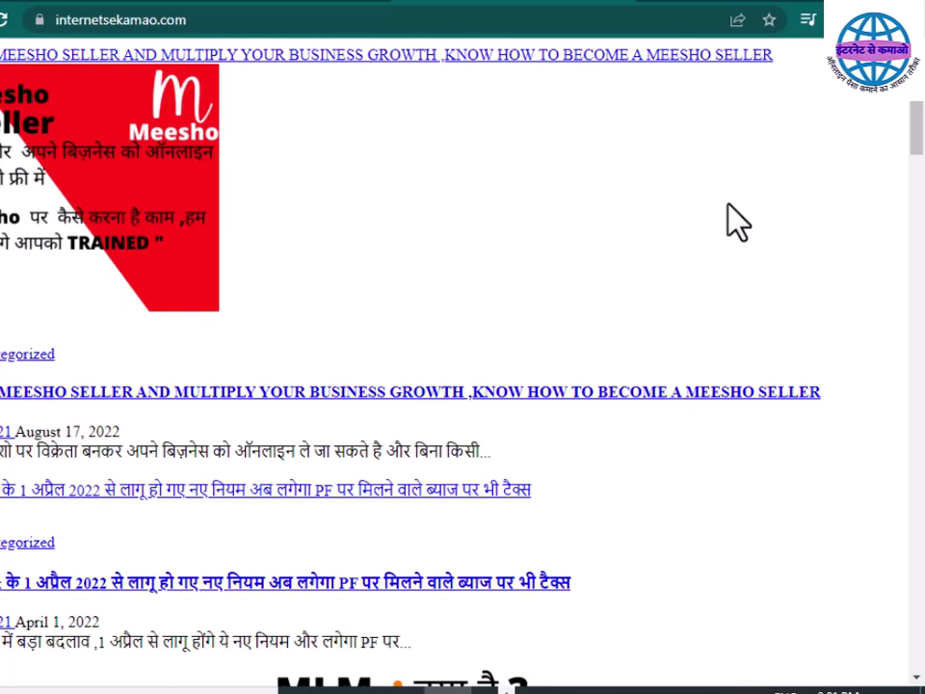
# Step: Switch to the Meesho supplier signup page and examine the mobile number and OTP fields
pyautogui.click(310, 2)
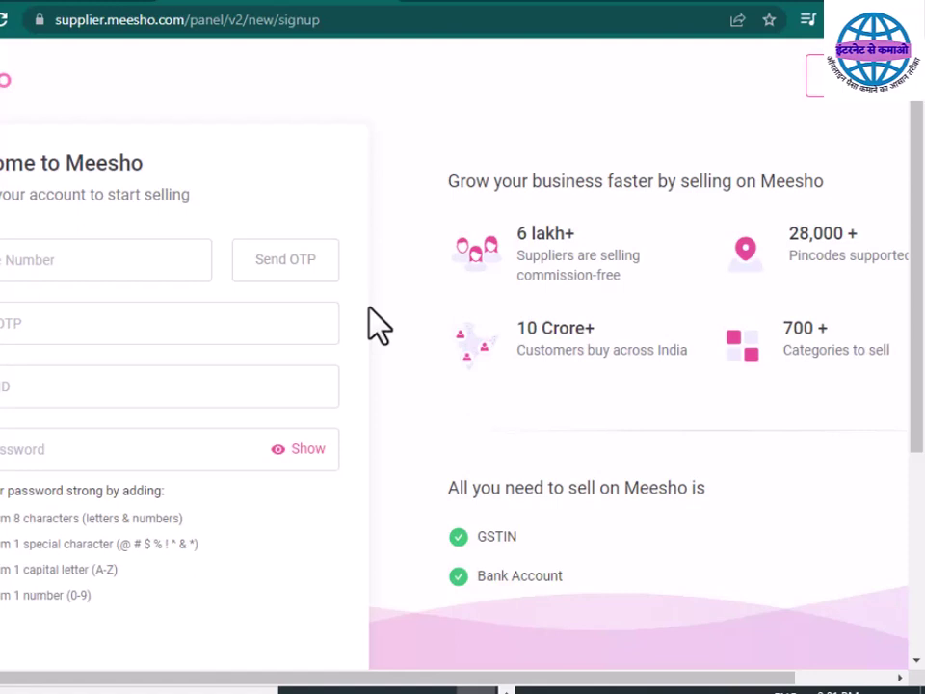
pyautogui.click(116, 275)
pyautogui.press('Tab')
pyautogui.scroll(-3, 264, 198)
pyautogui.scroll(2, 320, 402)
pyautogui.scroll(1, 321, 424)
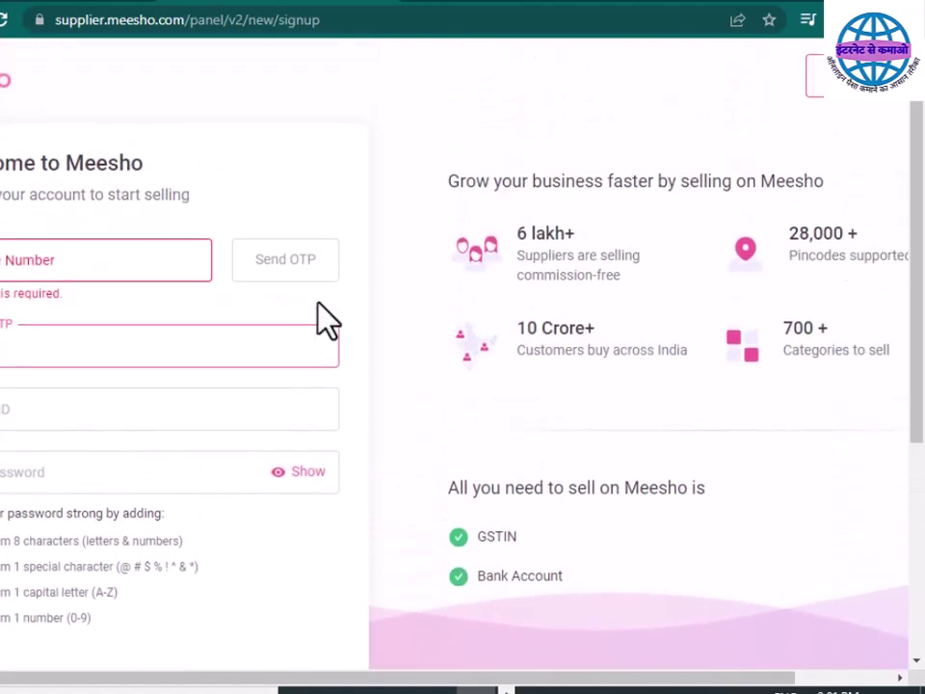
# Step: Examine the email ID field, the password rules and the account creation section of the Meesho signup form
pyautogui.click(233, 397)
pyautogui.scroll(-4, 233, 424)
pyautogui.scroll(1, 249, 472)
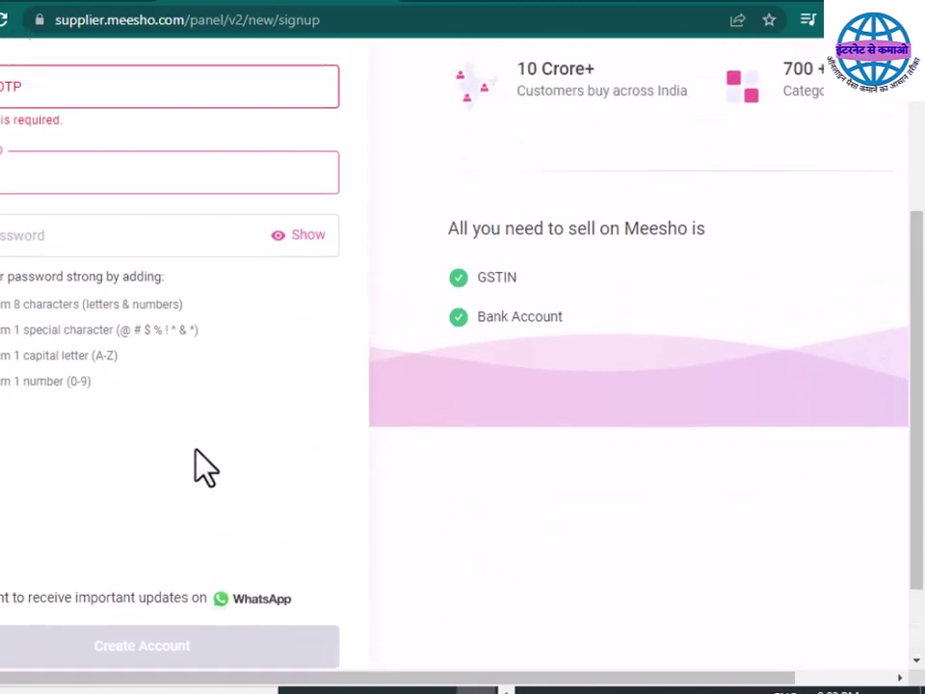
pyautogui.scroll(1, 193, 443)
pyautogui.click(173, 347)
pyautogui.scroll(-2, 173, 347)
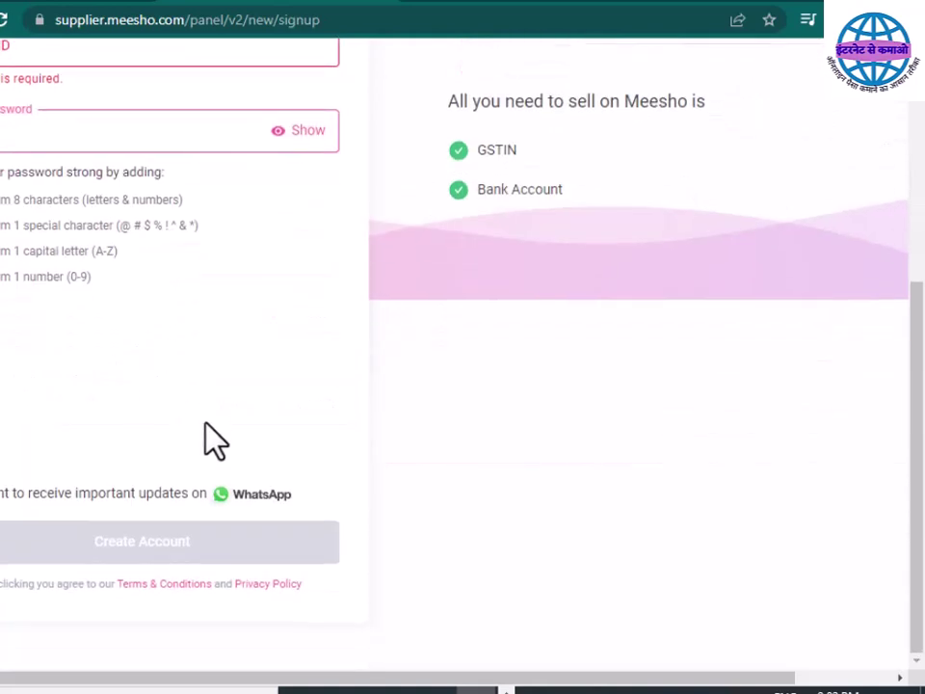
pyautogui.scroll(1, 231, 467)
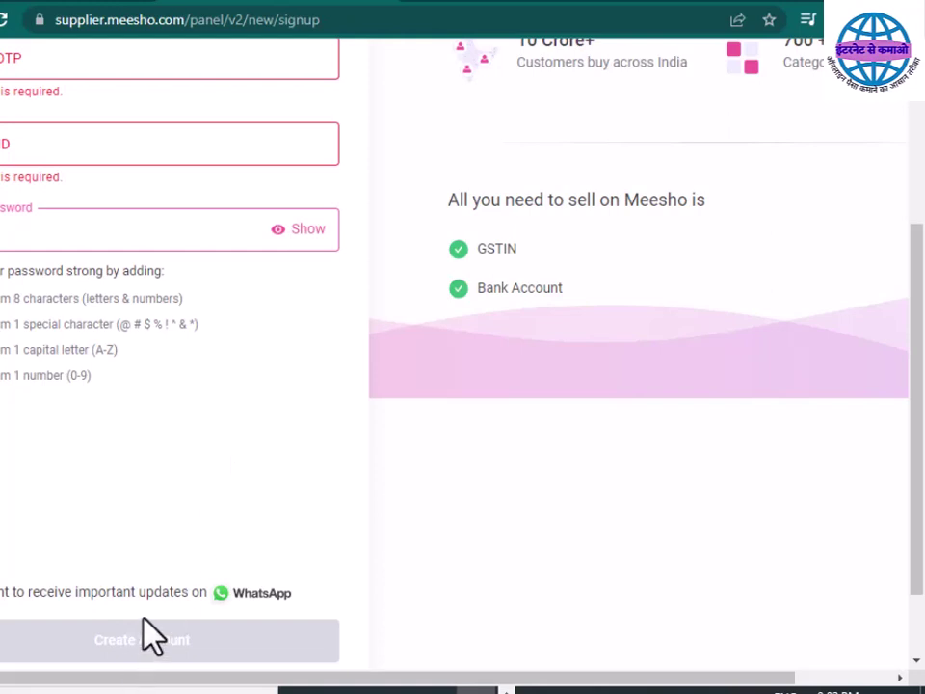
pyautogui.scroll(-1, 143, 619)
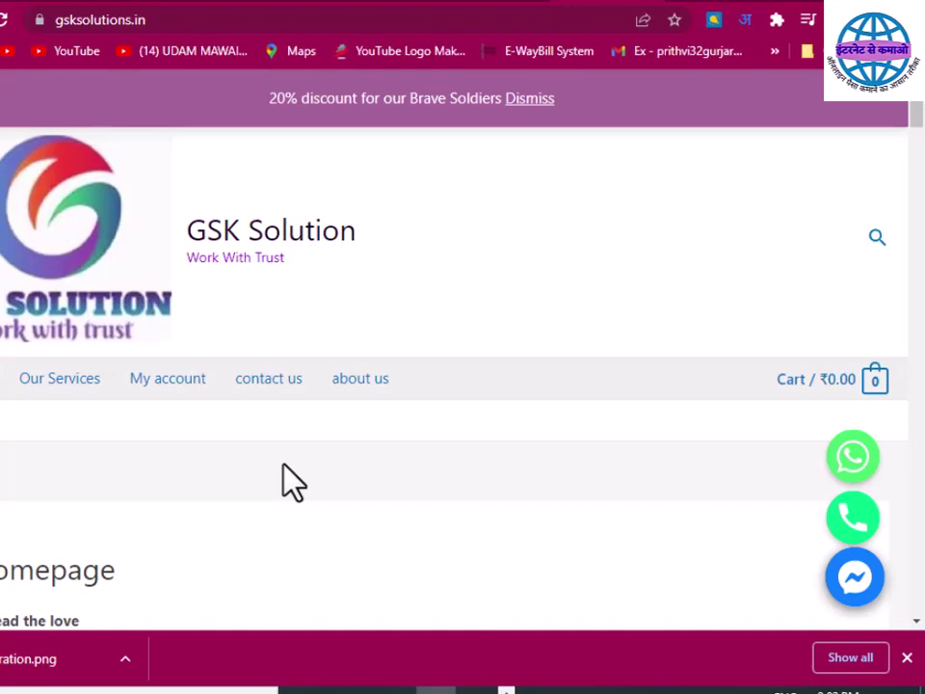
# Step: From the GSK Solution homepage, go to the GST services and open the GST Registration product page
pyautogui.scroll(-3, 268, 558)
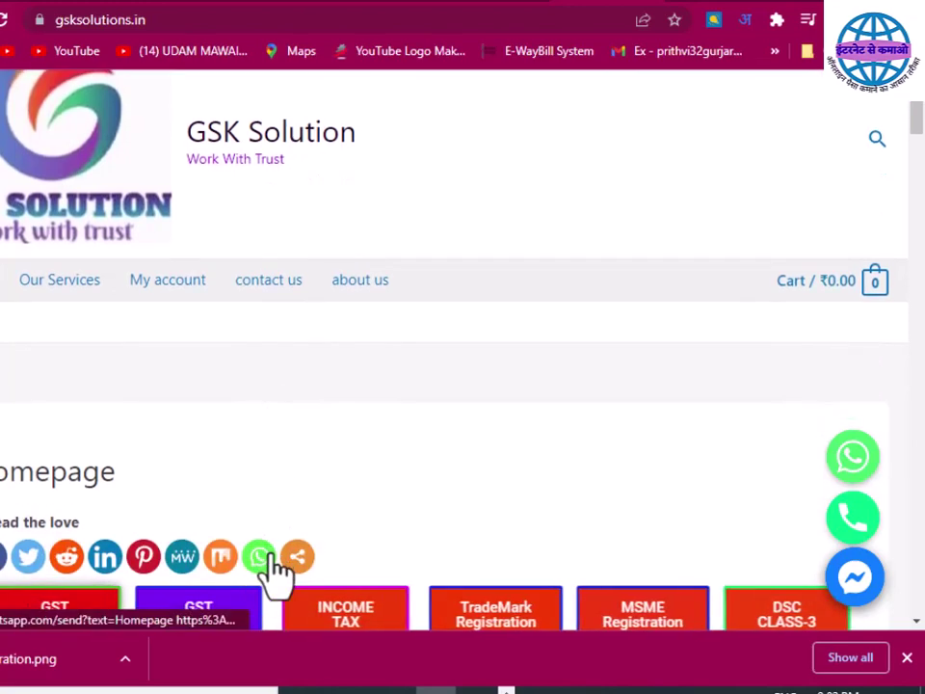
pyautogui.scroll(-2, 163, 487)
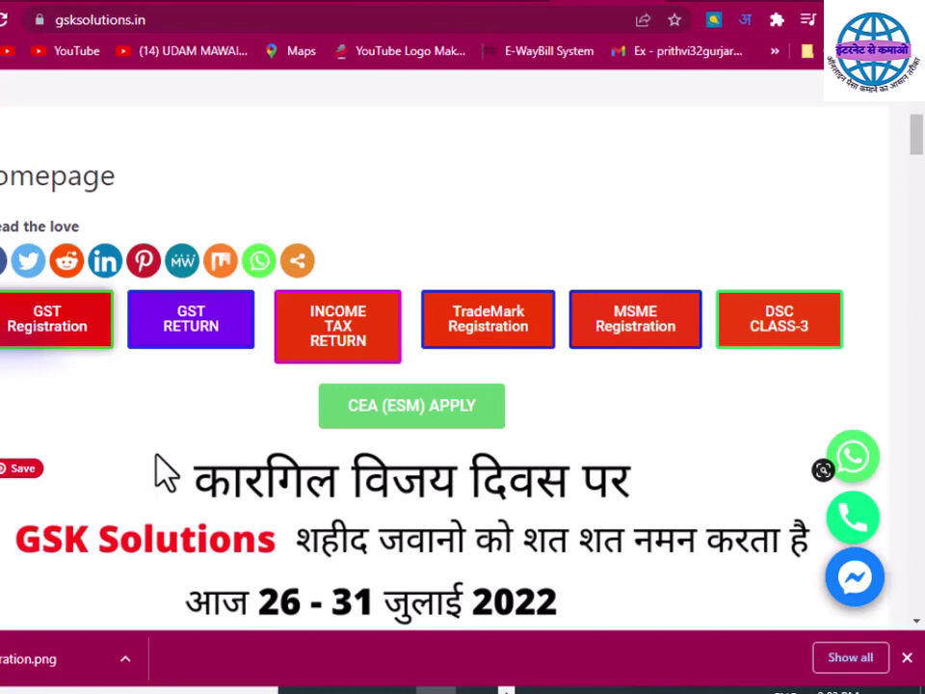
pyautogui.click(69, 337)
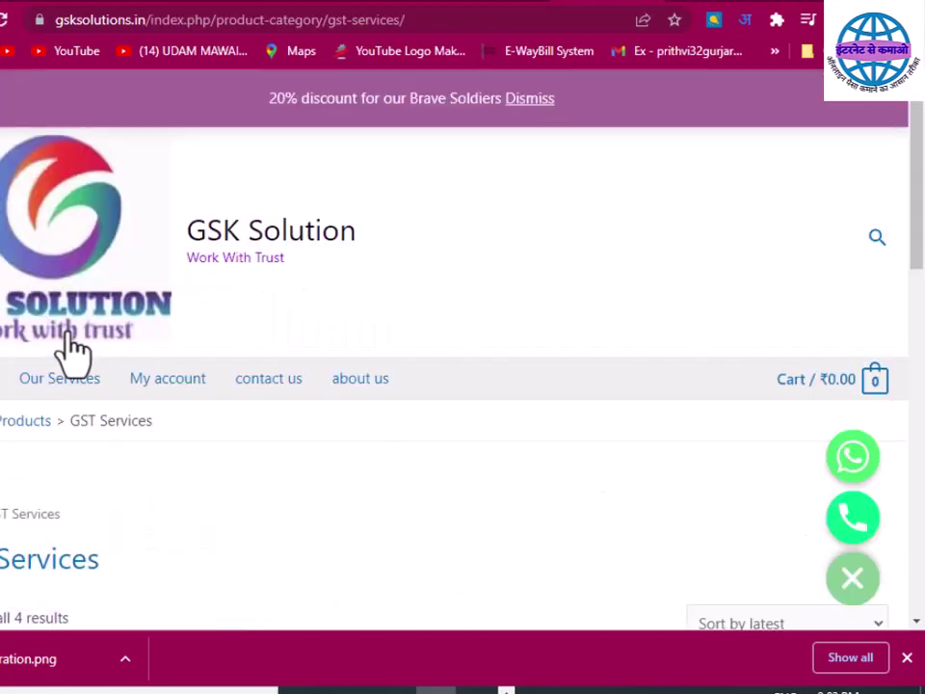
pyautogui.scroll(-3, 283, 372)
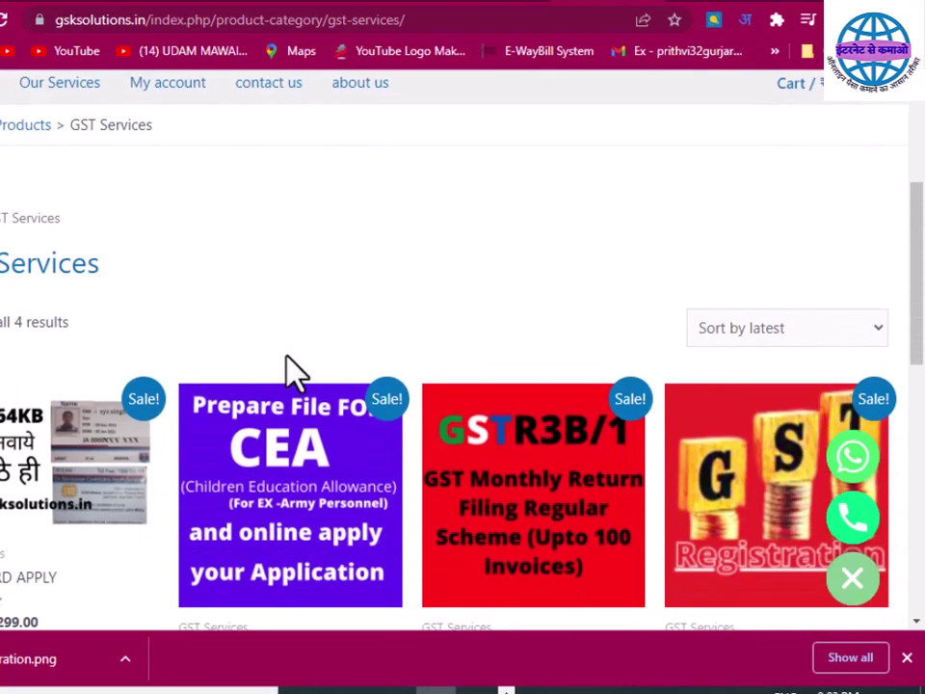
pyautogui.scroll(-2, 712, 419)
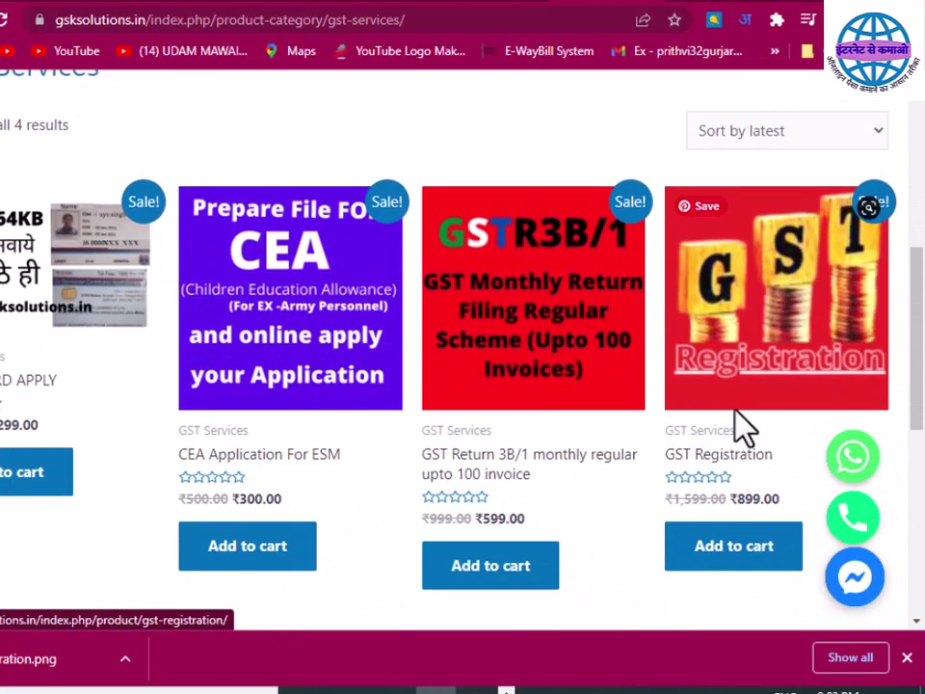
pyautogui.click(764, 389)
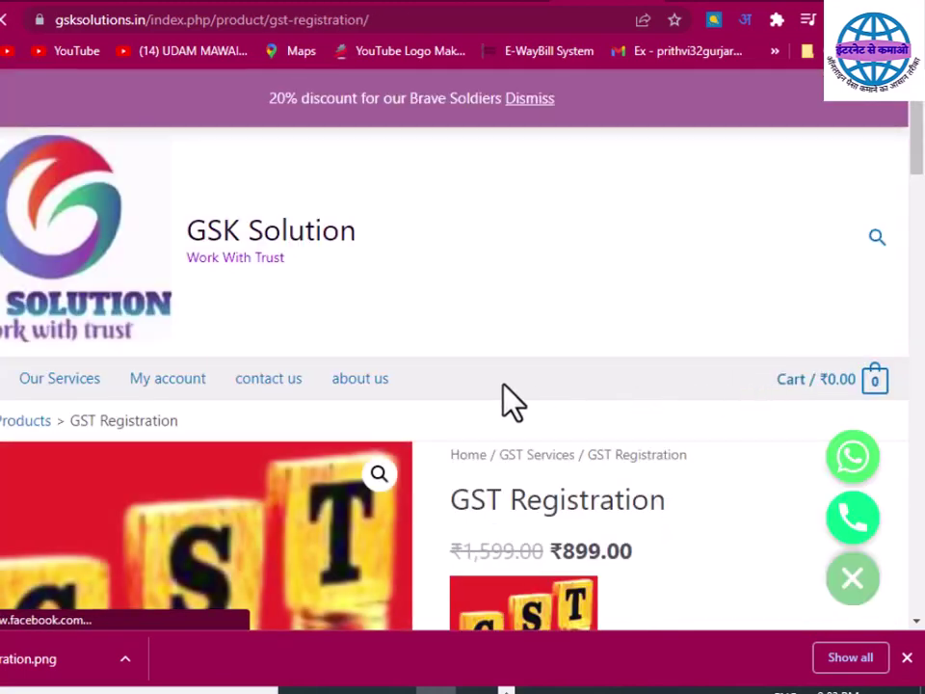
# Step: Review the documents required for GST Registration and add one GST Registration to the cart
pyautogui.scroll(-2, 502, 386)
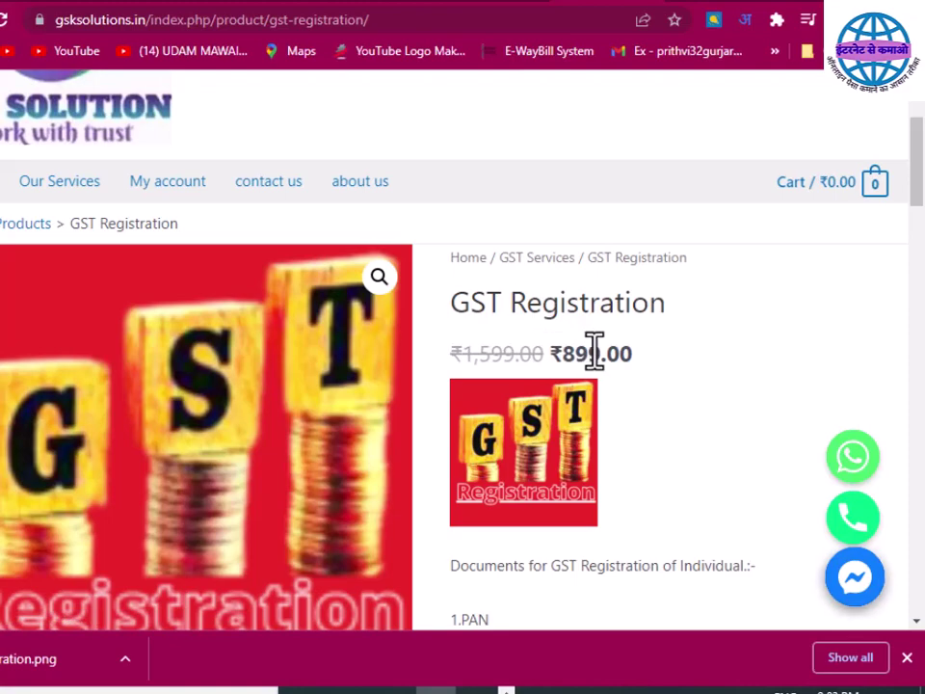
pyautogui.scroll(-5, 594, 351)
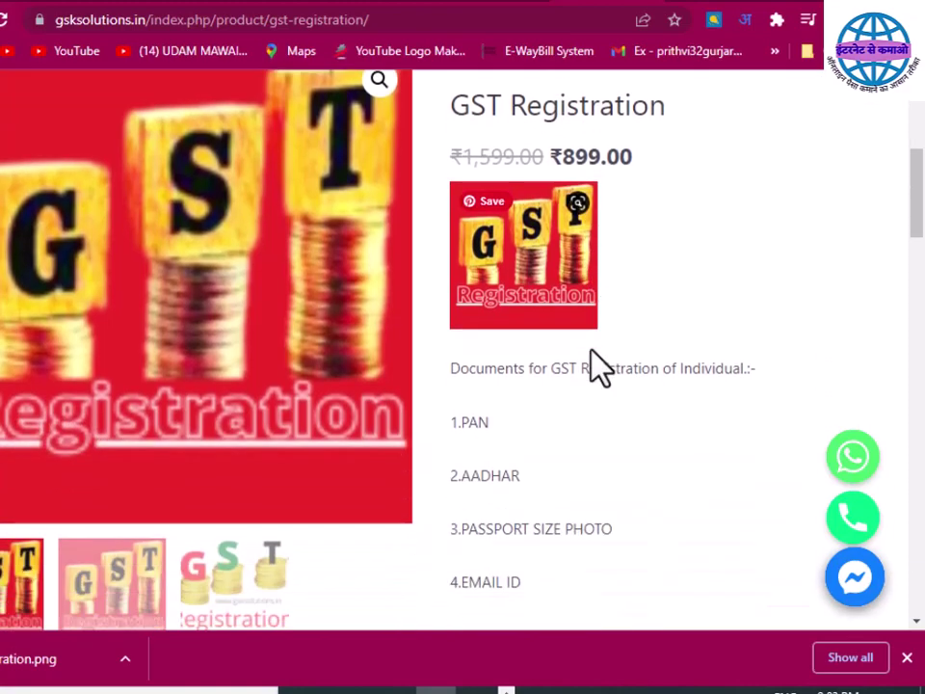
pyautogui.scroll(-4, 597, 364)
pyautogui.scroll(5, 596, 385)
pyautogui.scroll(2, 573, 376)
pyautogui.scroll(-4, 568, 371)
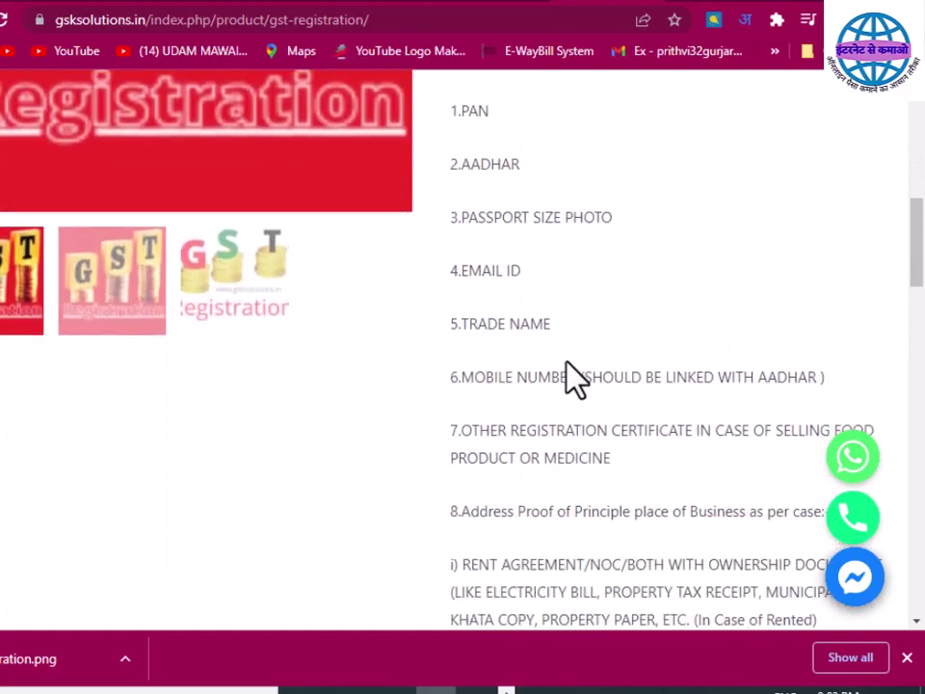
pyautogui.scroll(-3, 575, 378)
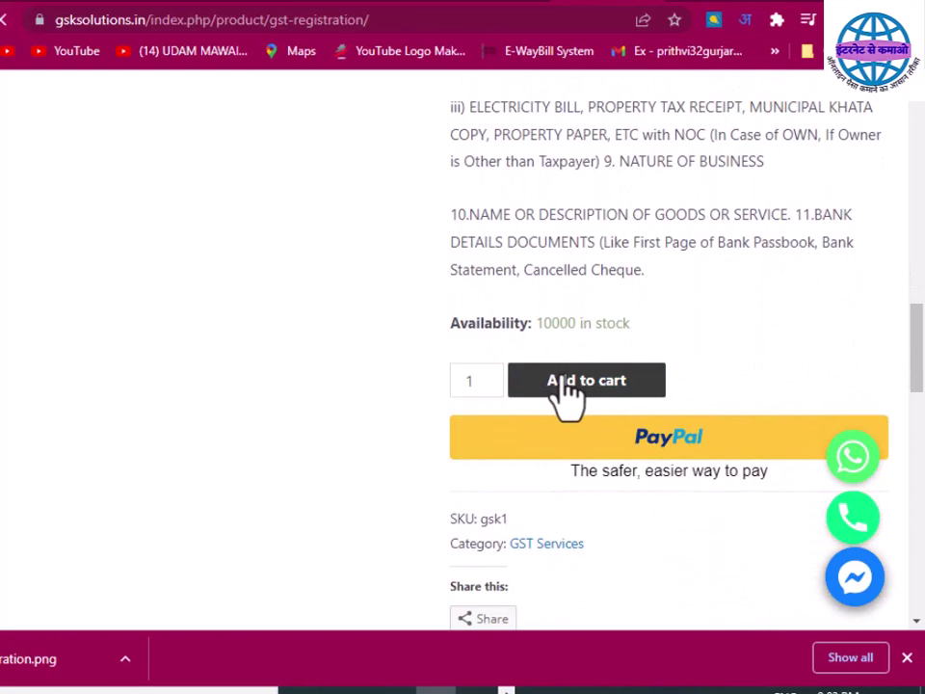
pyautogui.click(569, 386)
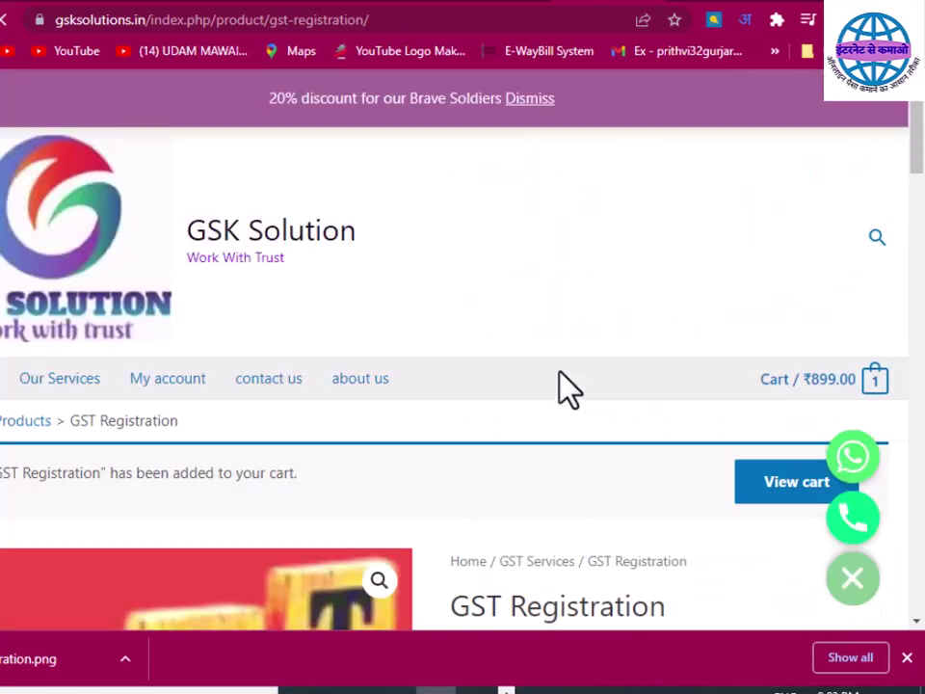
# Step: Look through the rest of the GST Registration product page and open the shopping cart
pyautogui.scroll(-5, 568, 385)
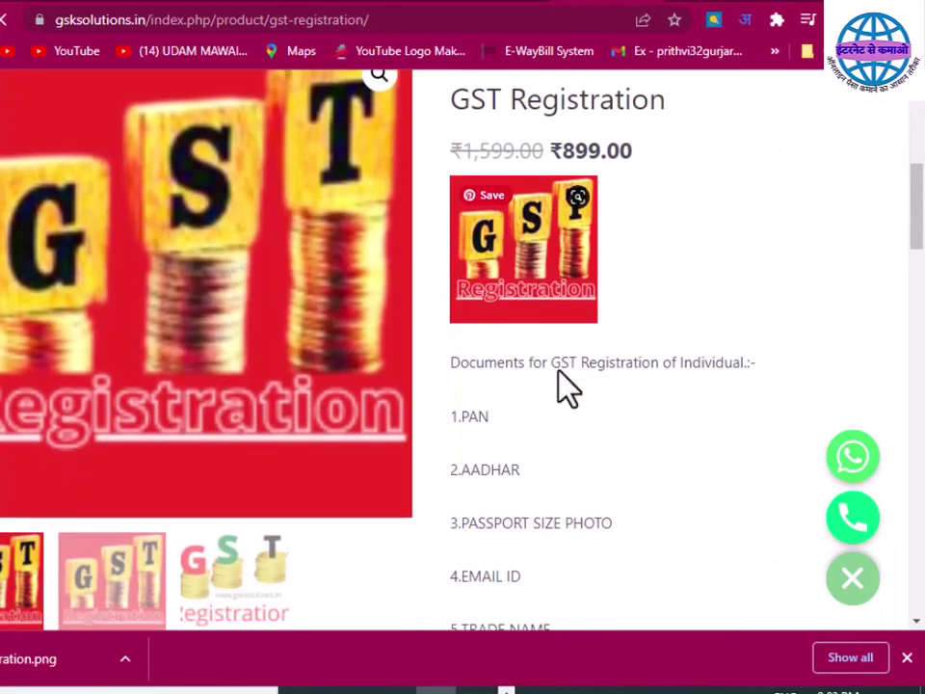
pyautogui.scroll(-10, 569, 386)
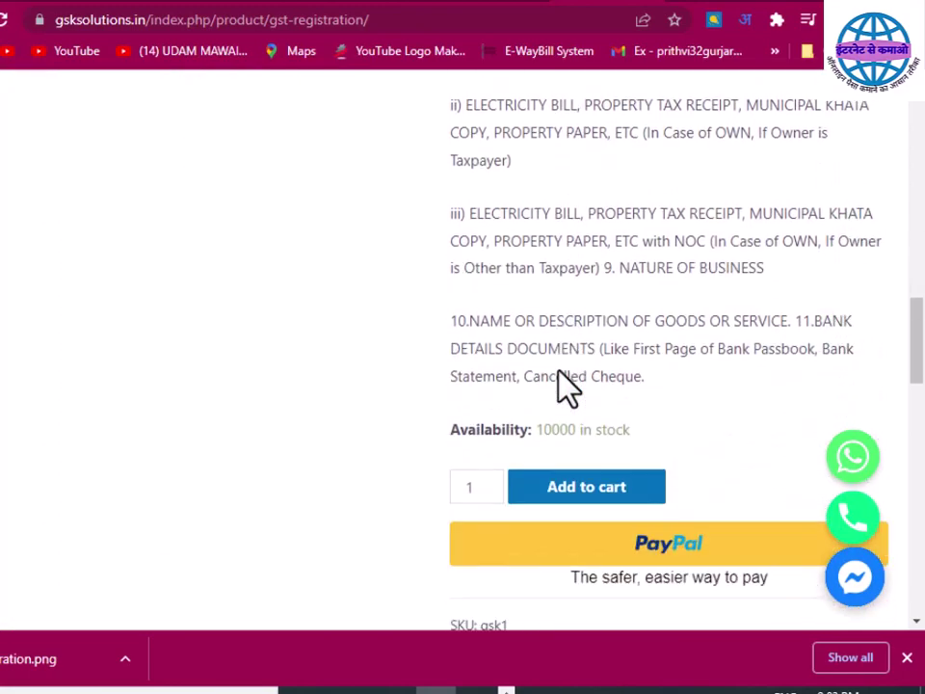
pyautogui.scroll(-5, 569, 386)
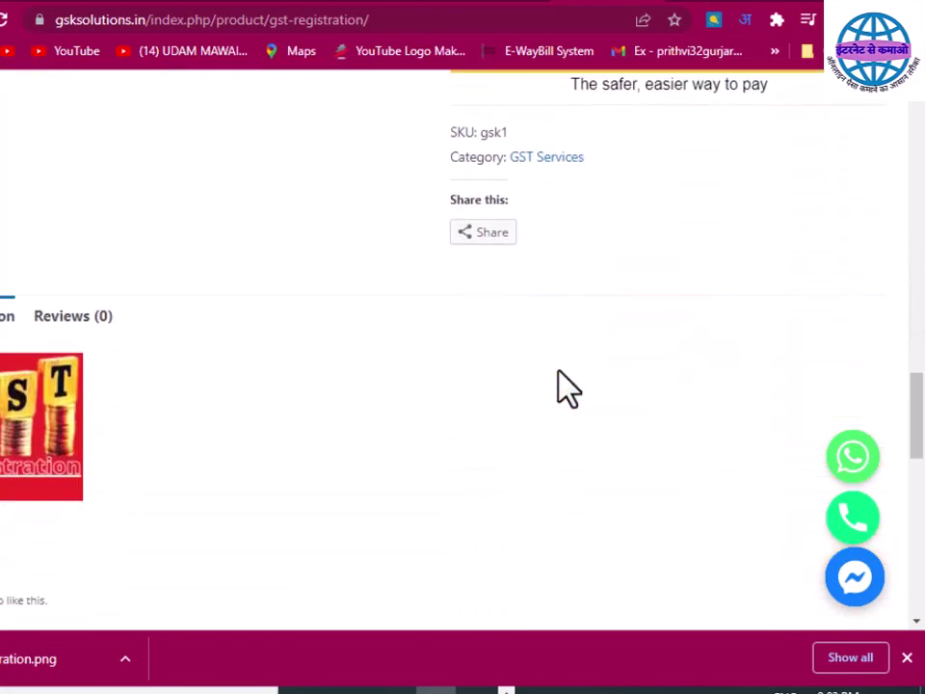
pyautogui.scroll(-10, 568, 385)
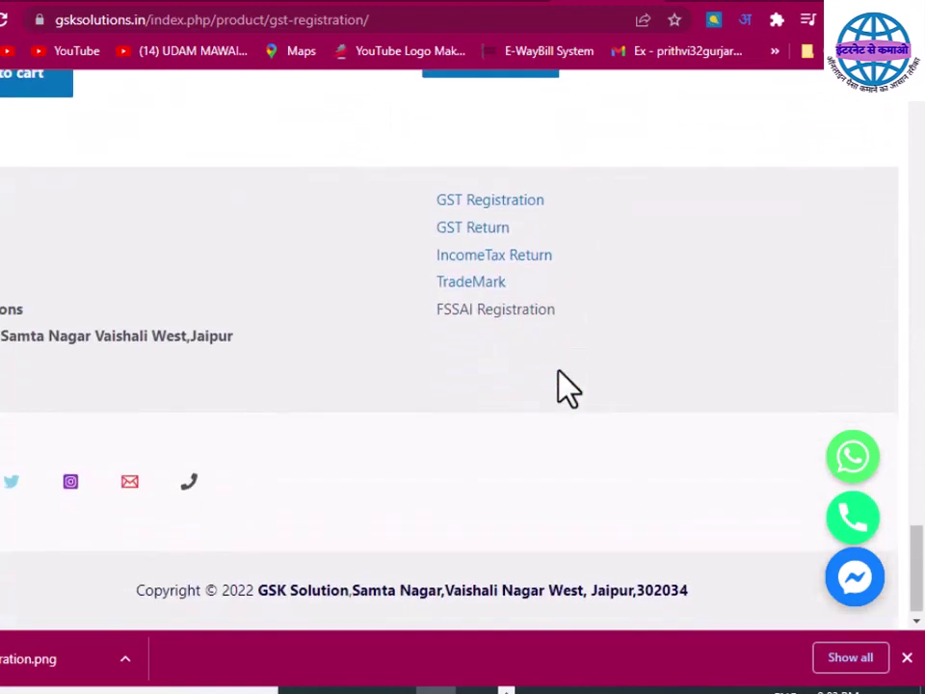
pyautogui.scroll(20, 568, 385)
pyautogui.scroll(4, 566, 378)
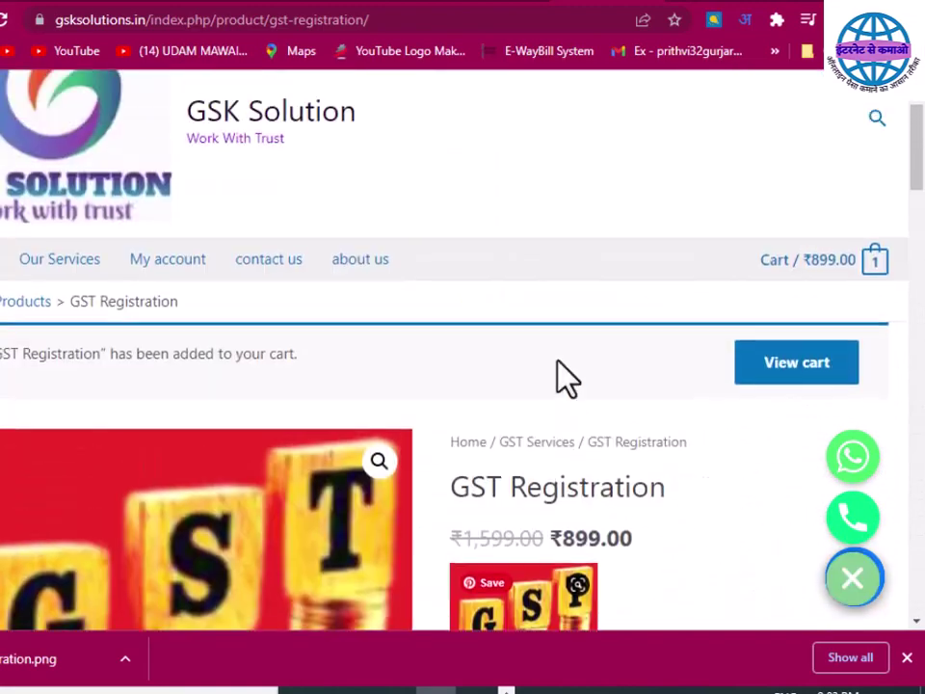
pyautogui.click(788, 377)
# Step: Review the cart totals and proceed to checkout with the GST Registration
pyautogui.scroll(-2, 664, 393)
pyautogui.scroll(-3, 636, 380)
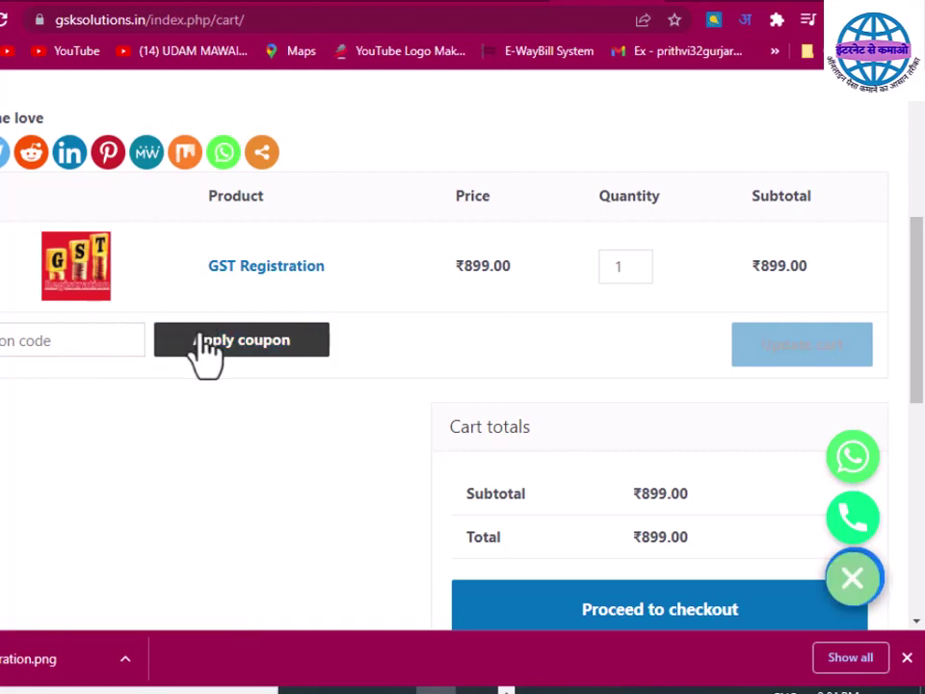
pyautogui.scroll(-2, 652, 313)
pyautogui.scroll(-1, 651, 310)
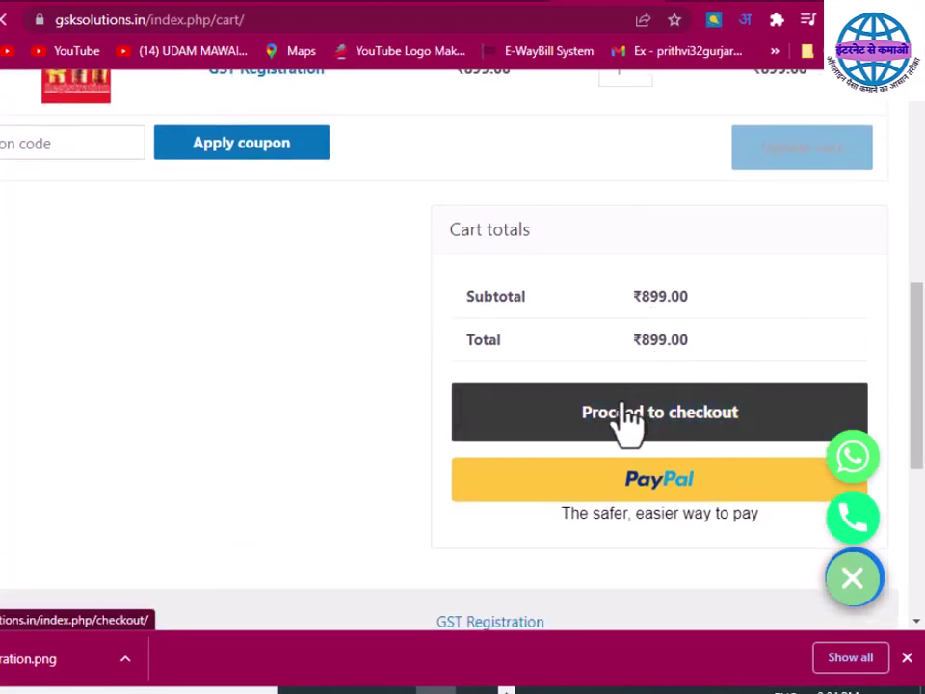
pyautogui.click(626, 416)
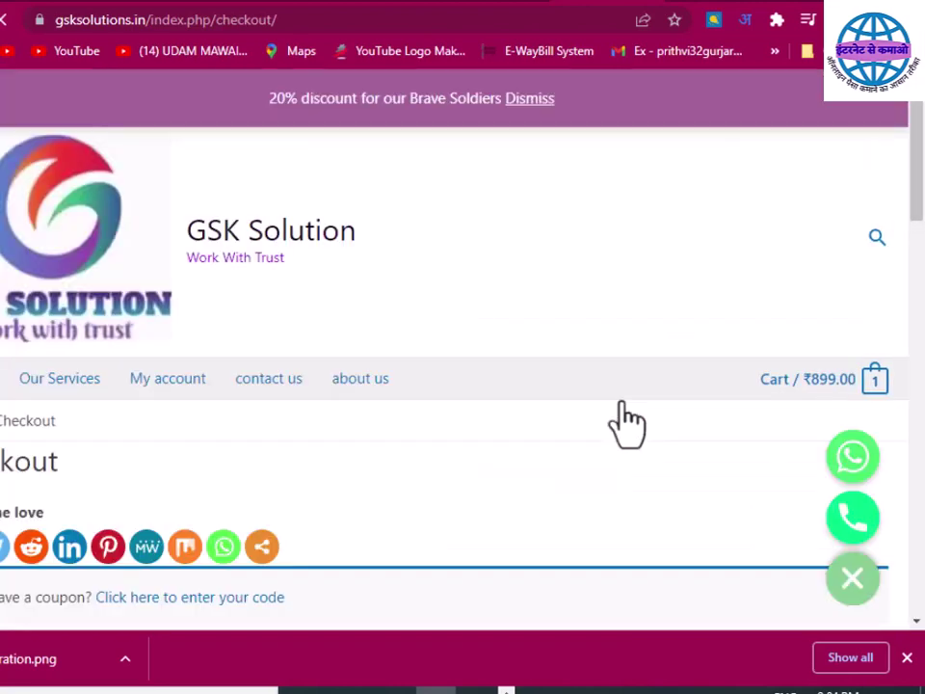
# Step: Examine the billing details fields, the UPI, Paytm and PayPal payment options and the terms section of the checkout page
pyautogui.scroll(-2, 627, 422)
pyautogui.scroll(-4, 627, 422)
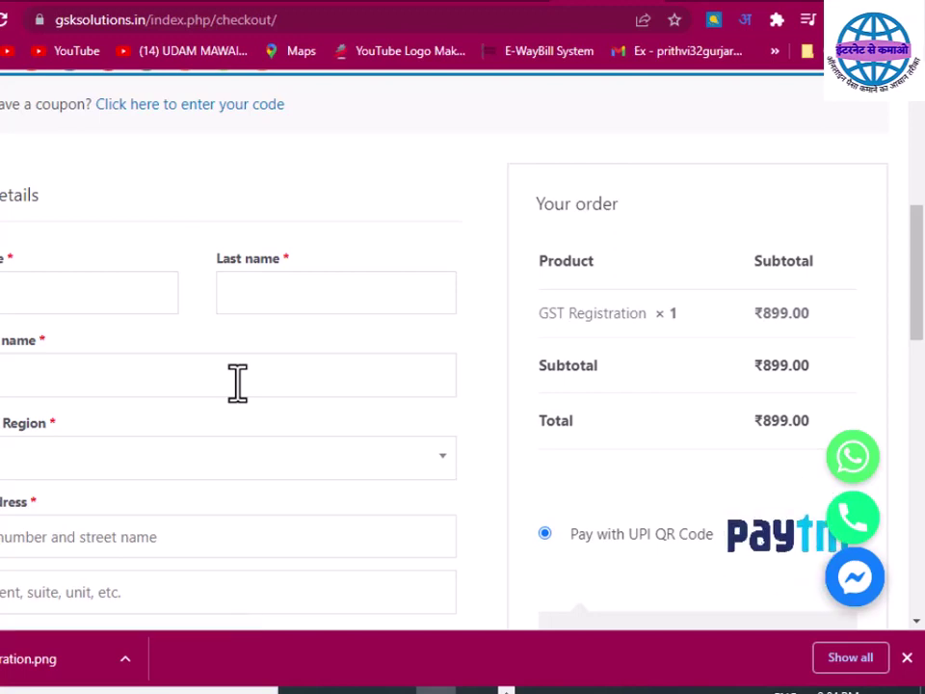
pyautogui.scroll(-1, 241, 382)
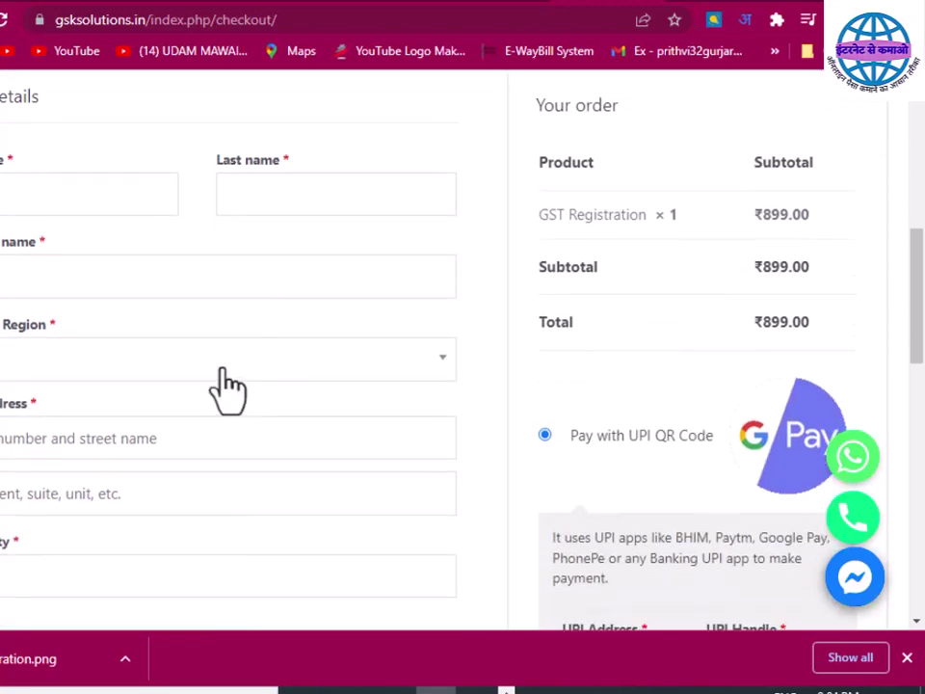
pyautogui.scroll(-2, 198, 419)
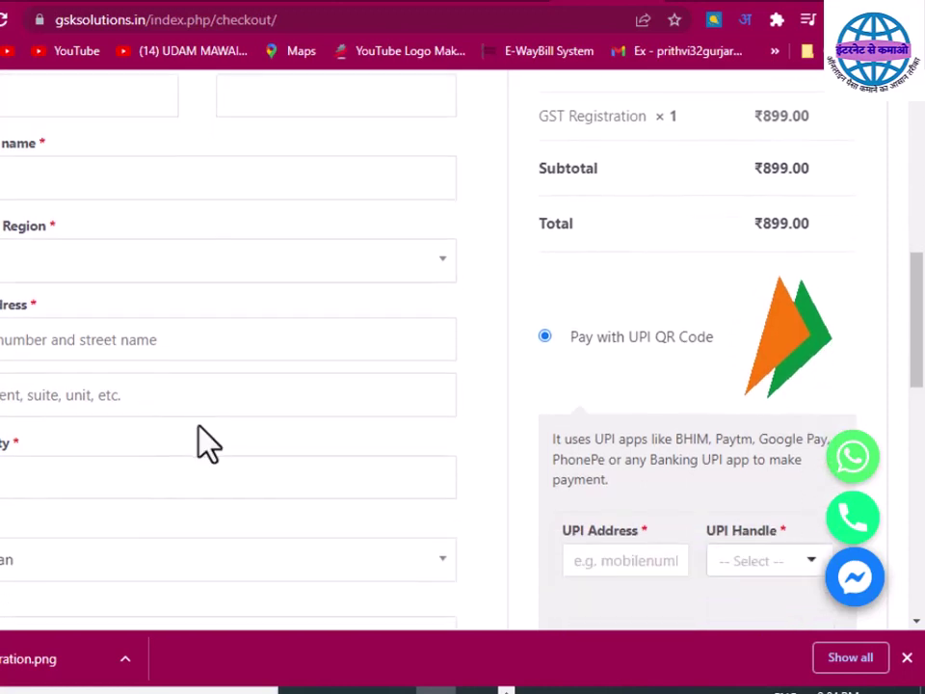
pyautogui.scroll(-1, 198, 427)
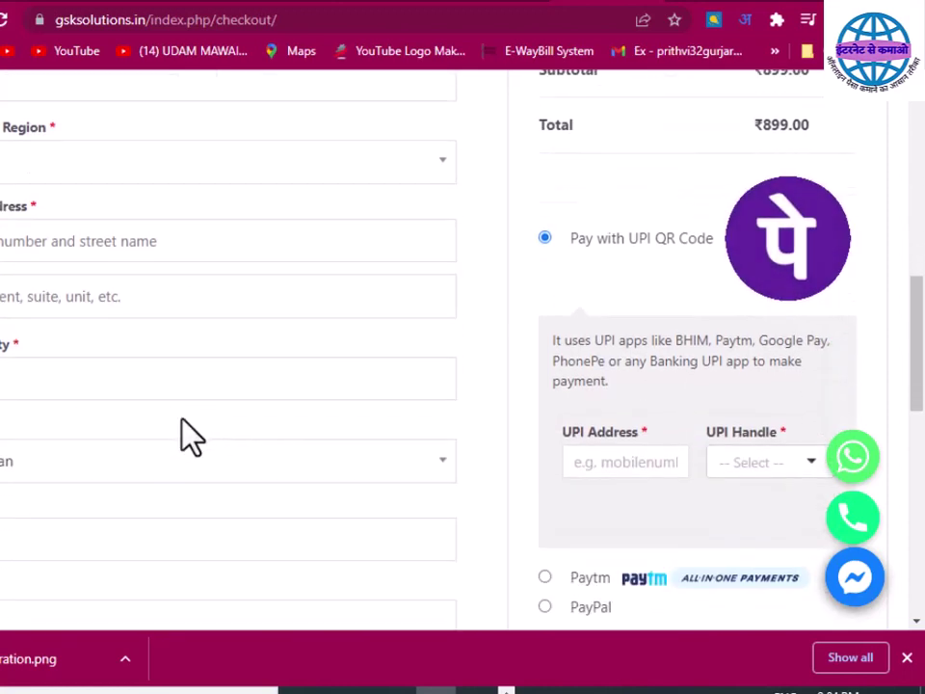
pyautogui.scroll(-1, 182, 421)
pyautogui.scroll(-1, 188, 433)
pyautogui.scroll(-2, 185, 427)
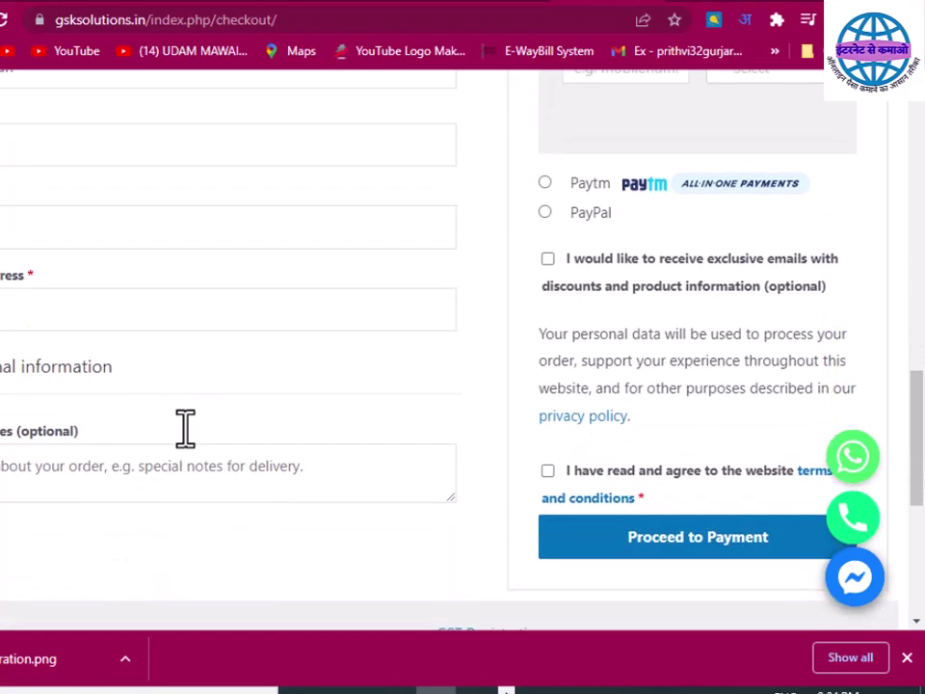
pyautogui.scroll(9, 443, 443)
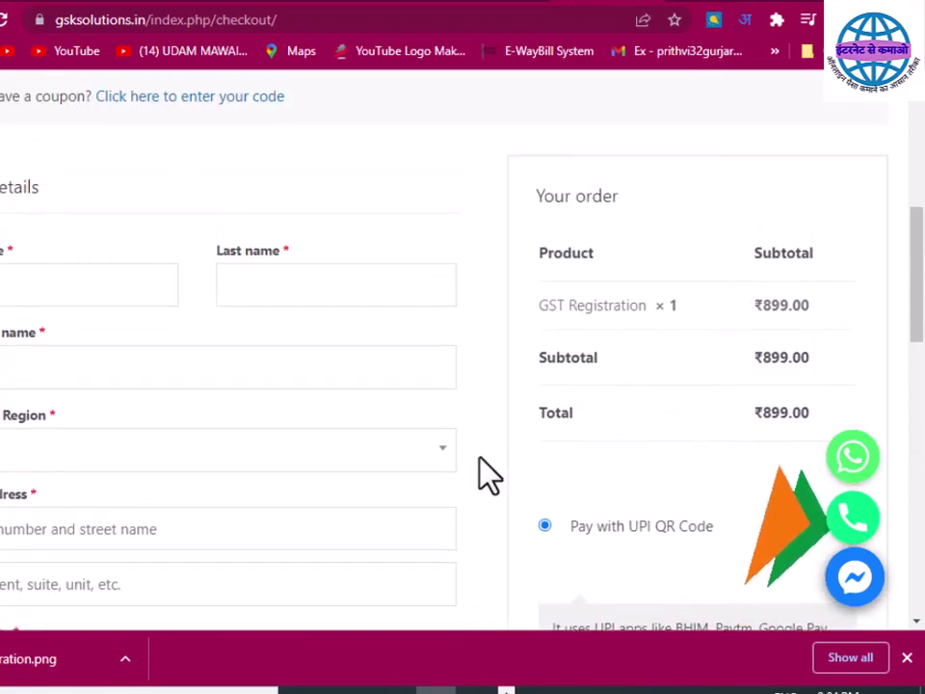
pyautogui.scroll(-4, 540, 443)
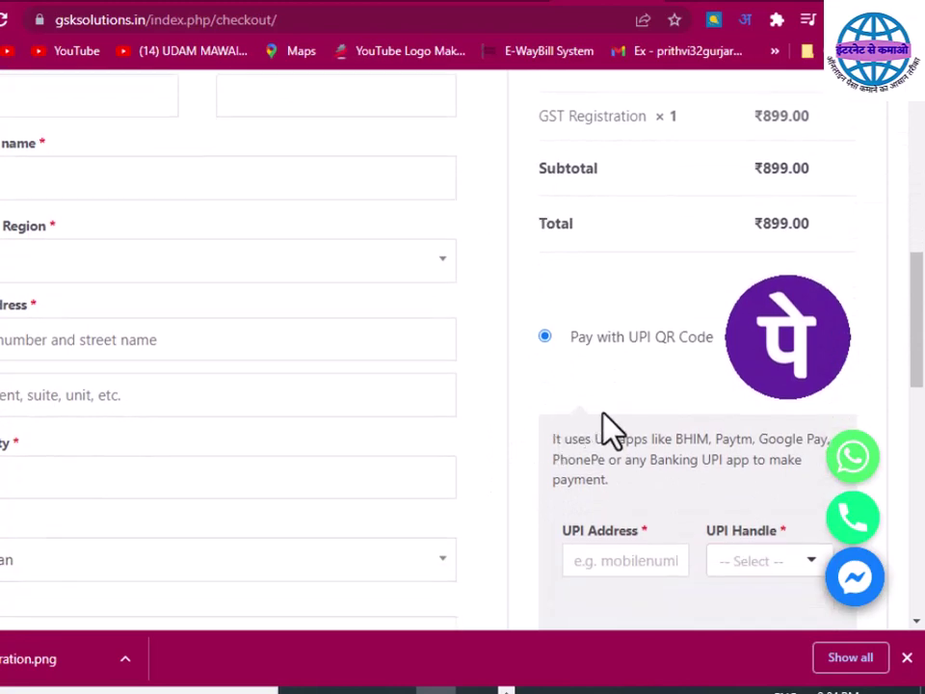
pyautogui.scroll(-1, 751, 376)
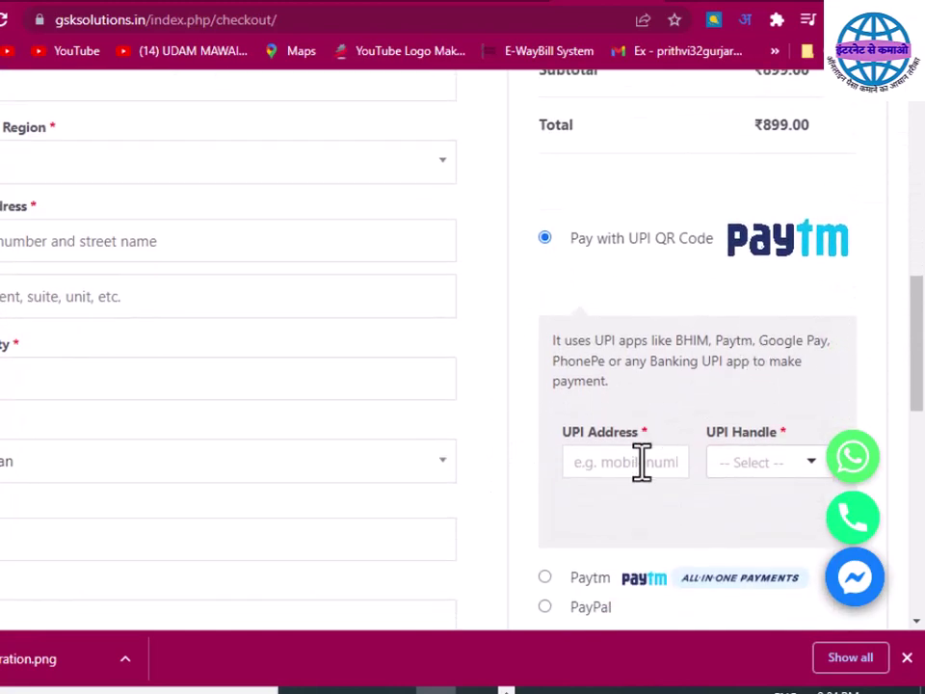
pyautogui.scroll(-2, 740, 472)
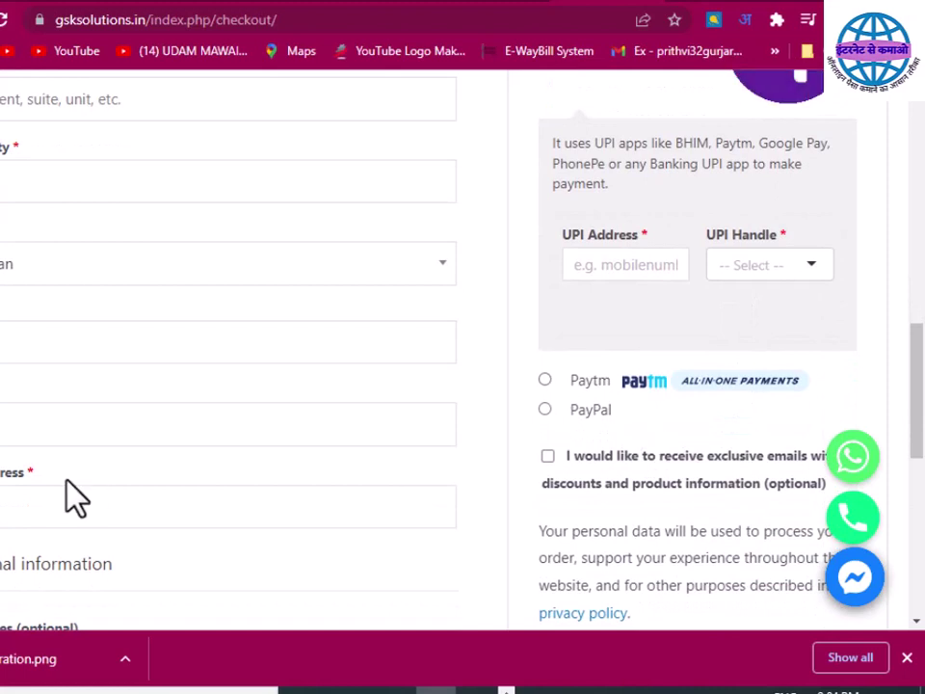
pyautogui.scroll(-3, 489, 462)
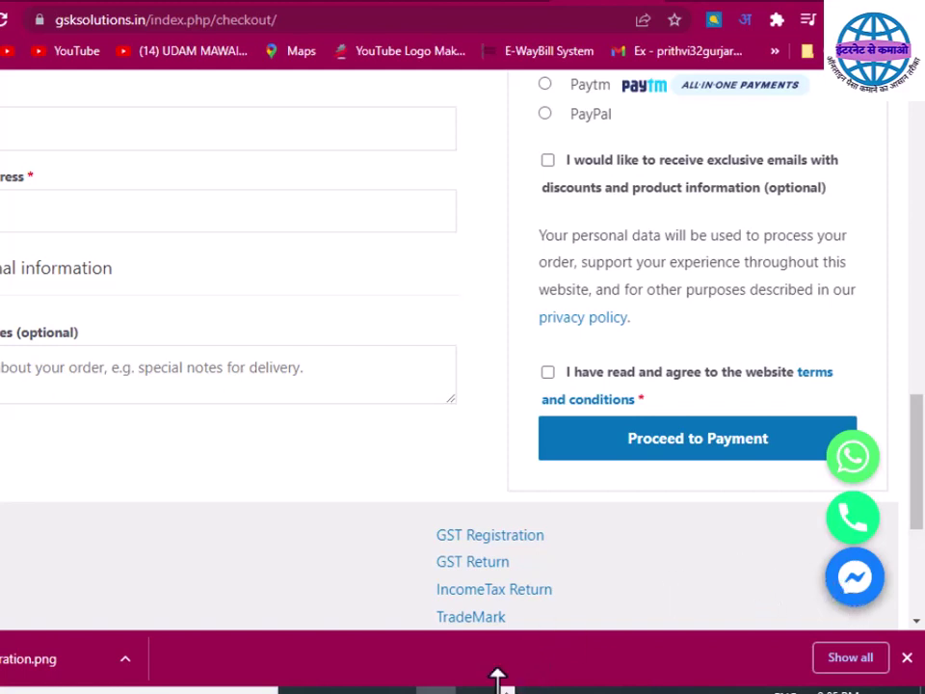
# Step: Switch from the checkout page to the Meesho supplier signup page and review its form fields and selling requirements
pyautogui.moveTo(508, 685)
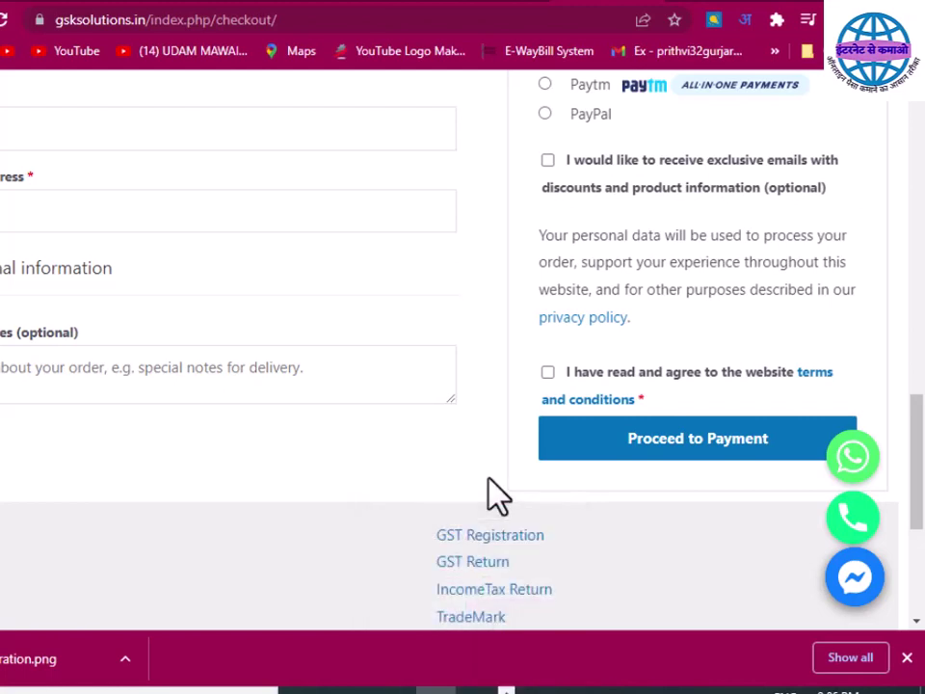
pyautogui.scroll(-1, 489, 498)
pyautogui.scroll(-1, 500, 505)
pyautogui.click(475, 674)
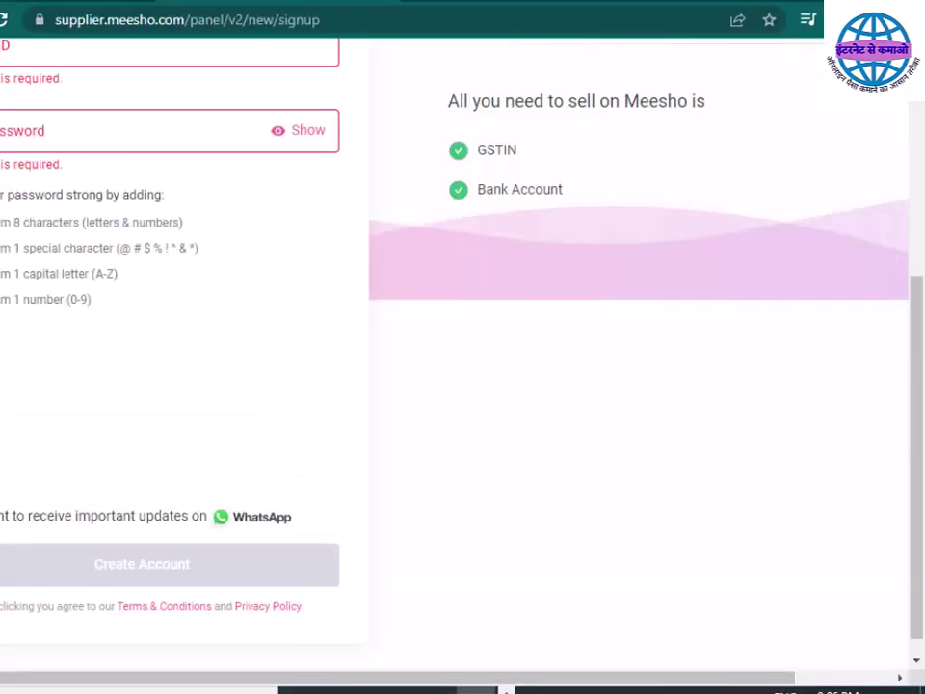
pyautogui.scroll(5, 374, 644)
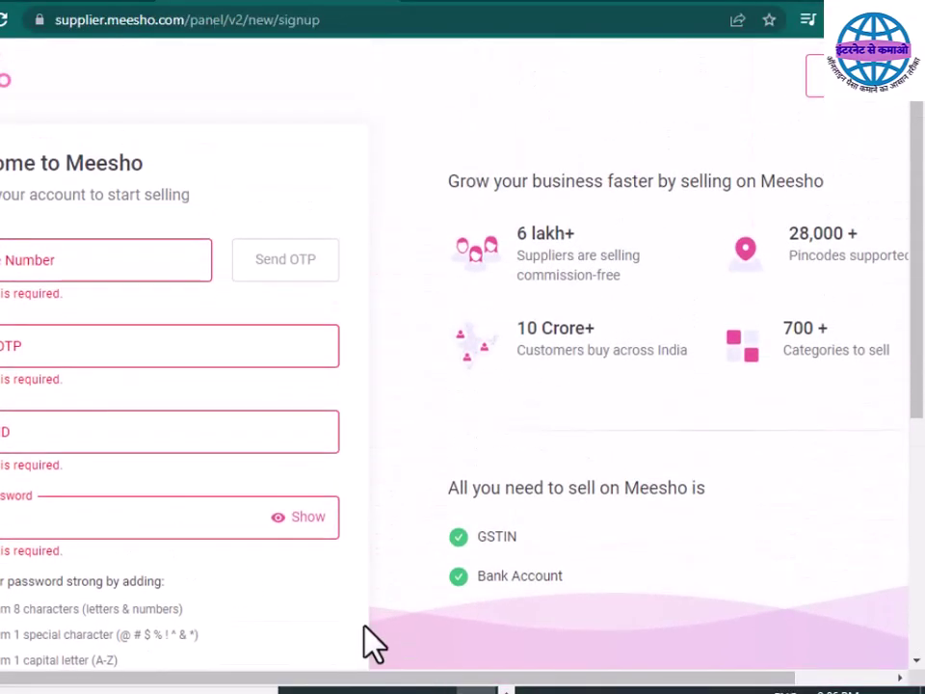
# Step: Go to the internetsekamao.com blog and open the article on becoming a Meesho seller
pyautogui.click(474, 8)
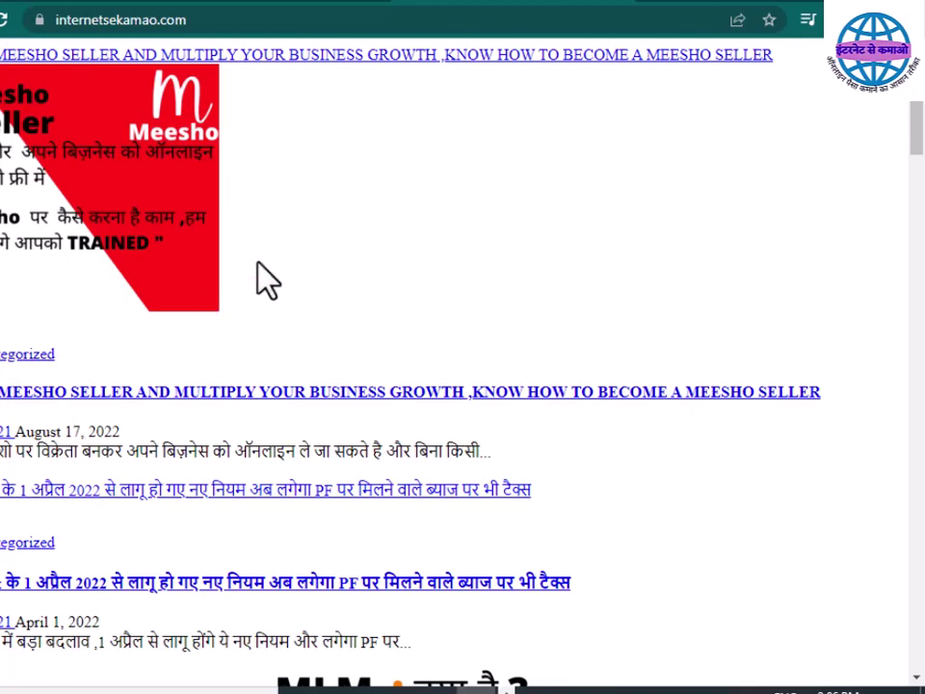
pyautogui.scroll(-1, 93, 244)
pyautogui.scroll(-2, 87, 229)
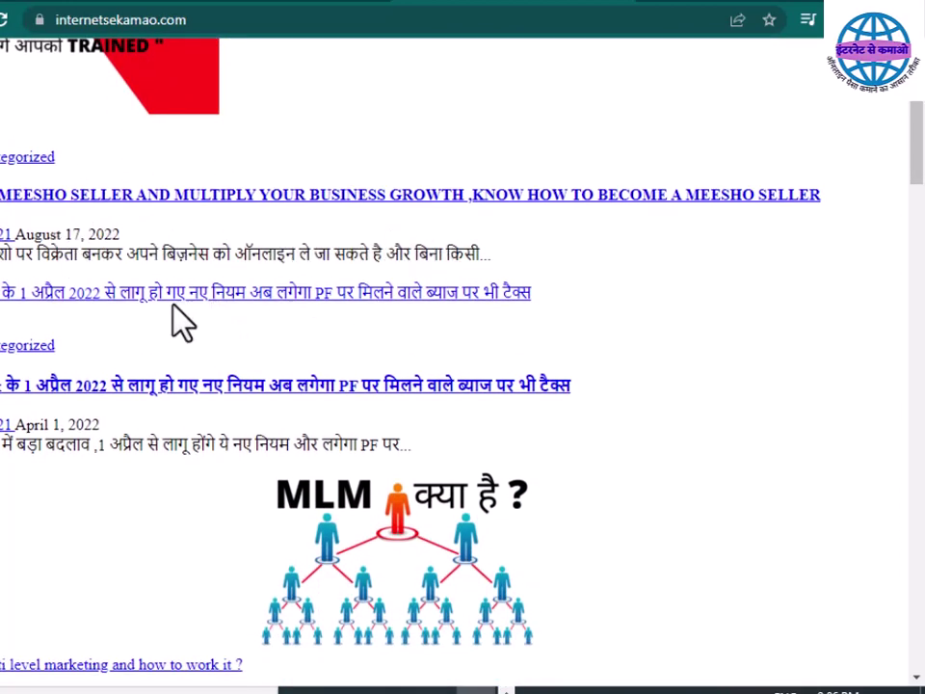
pyautogui.click(169, 196)
# Step: Read through the Meesho seller article, covering required documents, GST Registration, seller registration, catalog upload and contact details
pyautogui.scroll(-4, 162, 246)
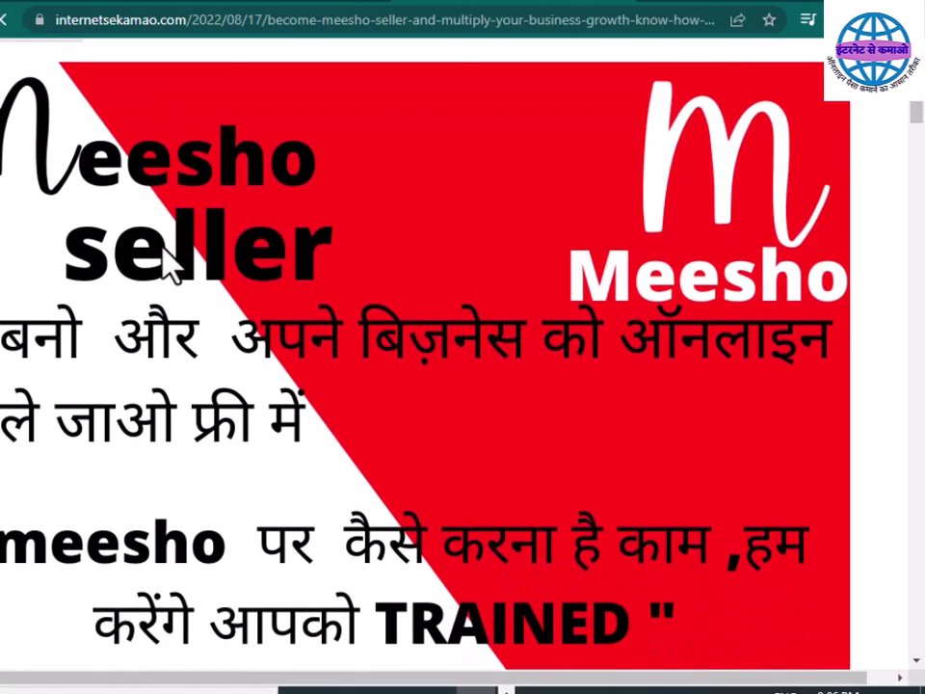
pyautogui.scroll(-6, 162, 252)
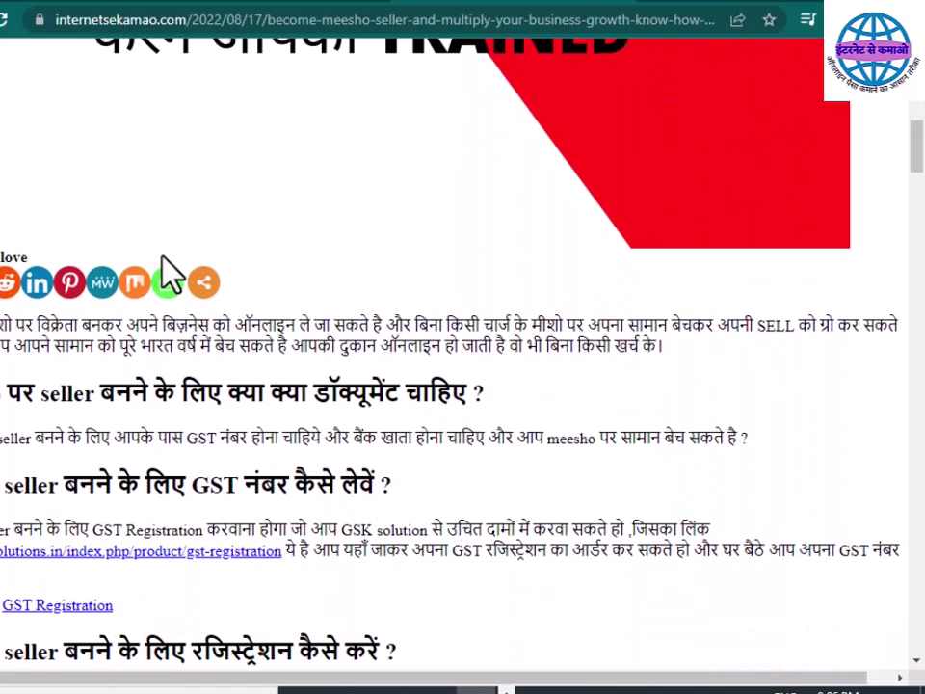
pyautogui.scroll(-5, 170, 261)
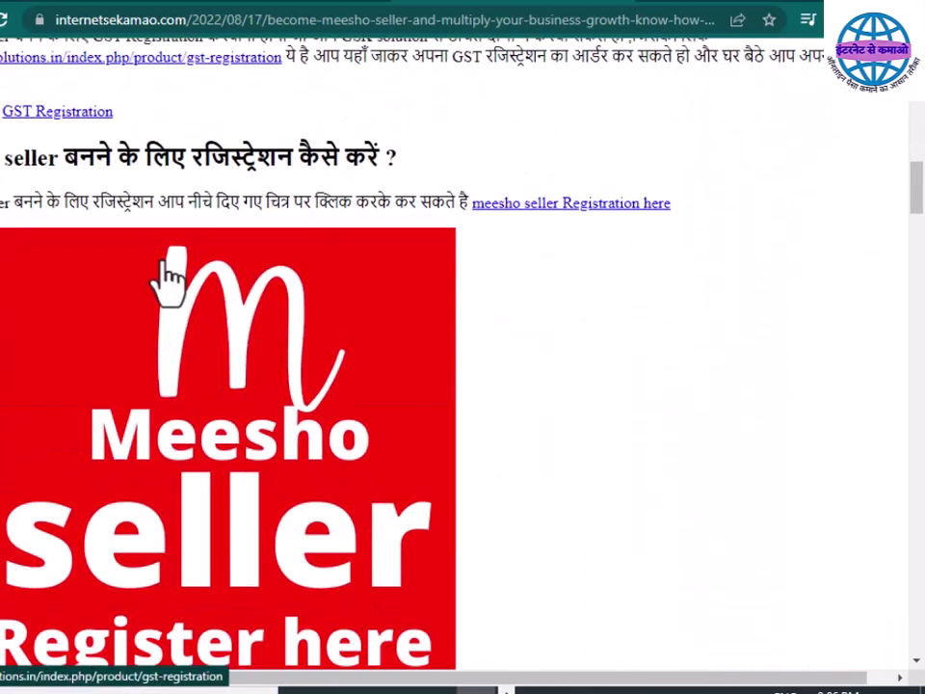
pyautogui.scroll(-5, 164, 274)
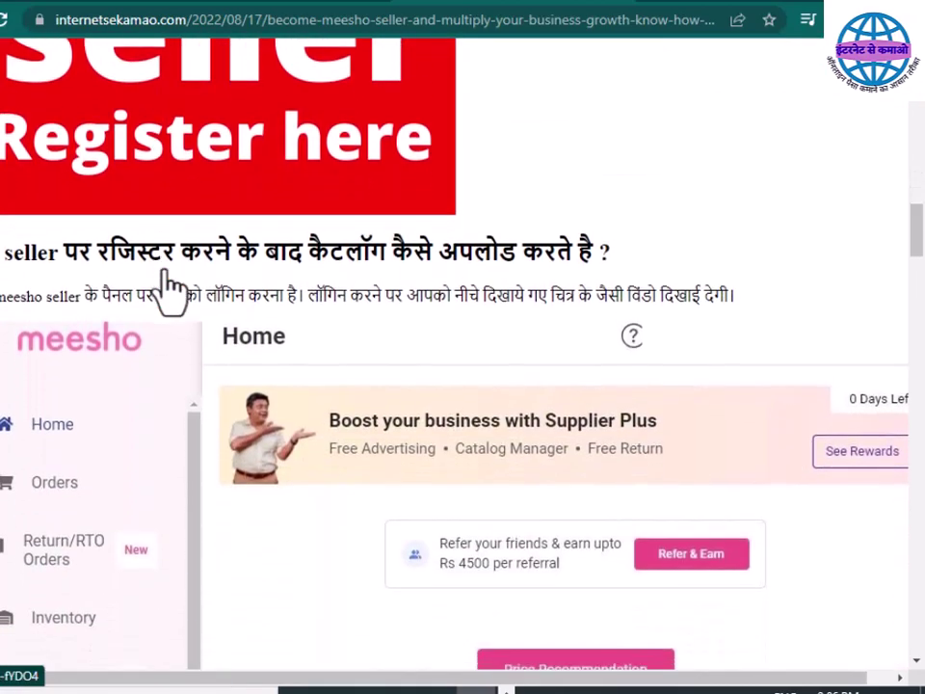
pyautogui.scroll(-5, 161, 349)
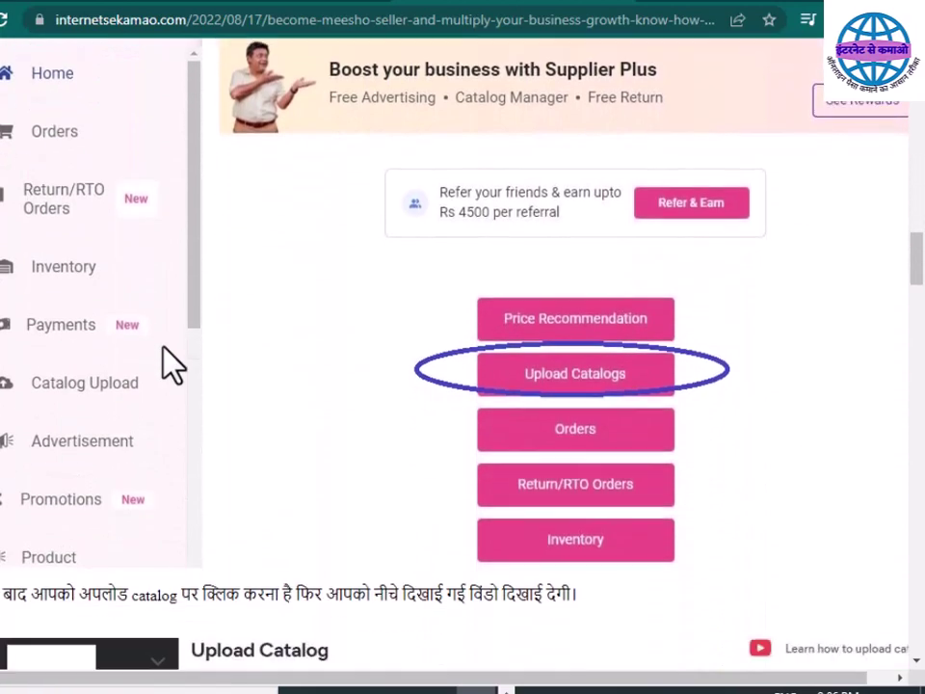
pyautogui.scroll(-5, 170, 362)
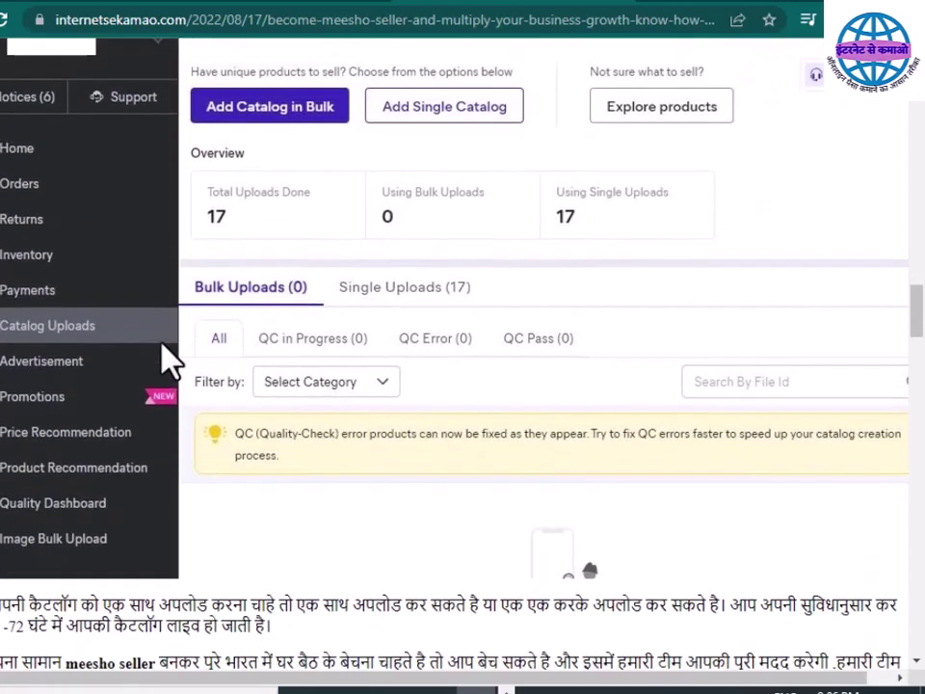
pyautogui.scroll(-2, 166, 361)
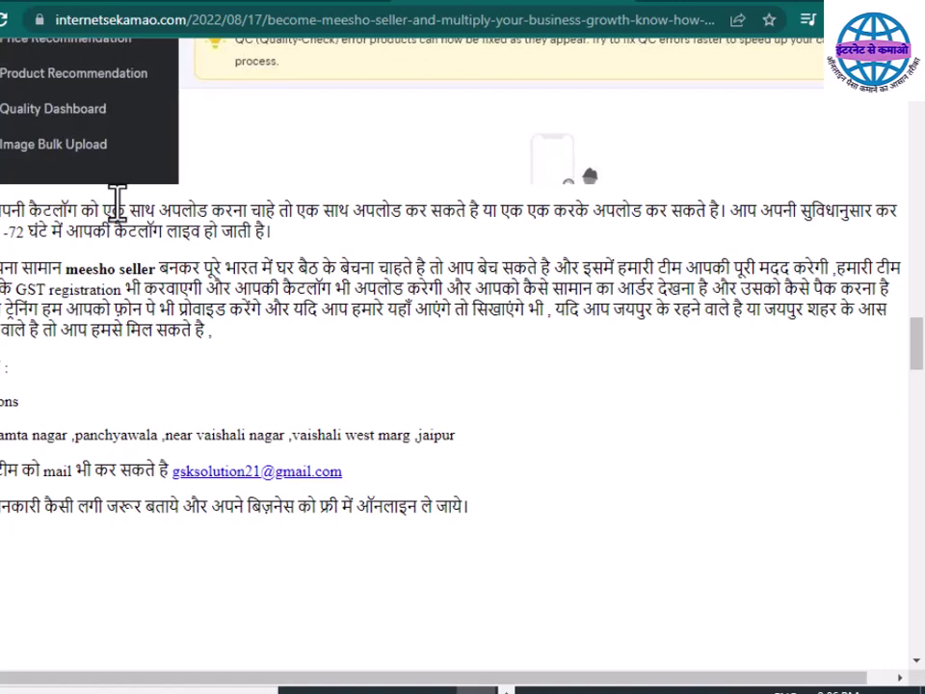
# Step: Return to the Meesho supplier signup page and open the supplier panel login
pyautogui.click(261, 11)
pyautogui.scroll(-5, 320, 196)
pyautogui.scroll(5, 453, 328)
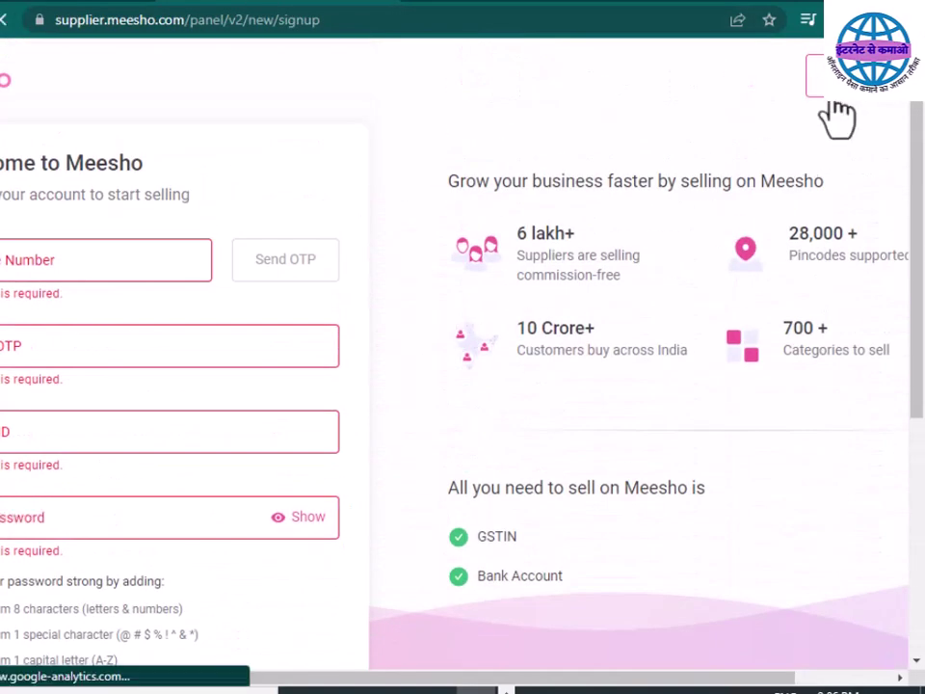
pyautogui.click(824, 93)
# Step: Log in to the Meesho supplier panel with the saved account e-mail and the account password
pyautogui.click(405, 241)
pyautogui.click(409, 290)
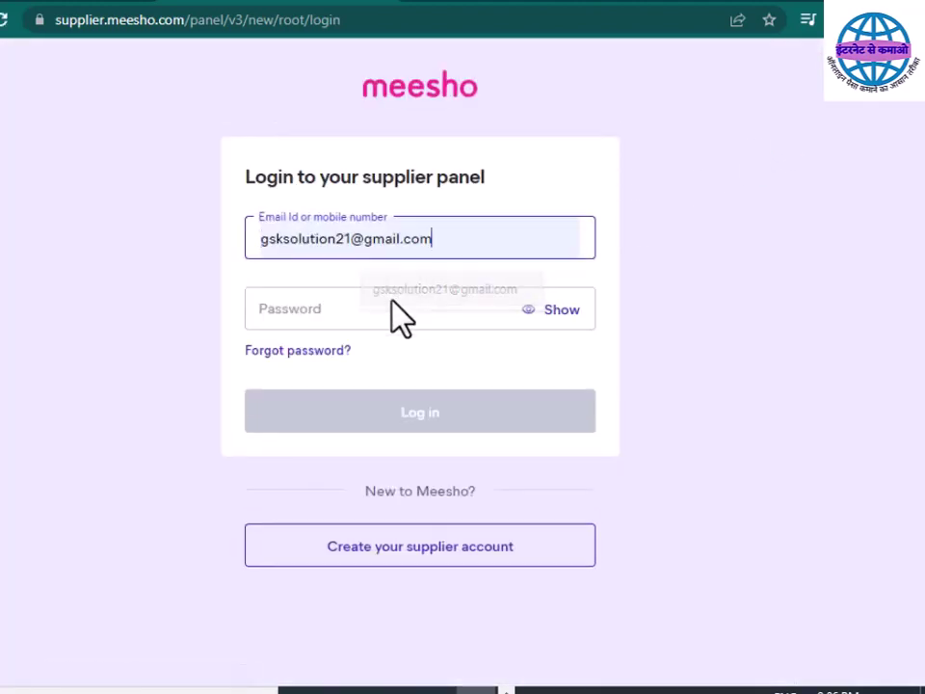
pyautogui.click(367, 312)
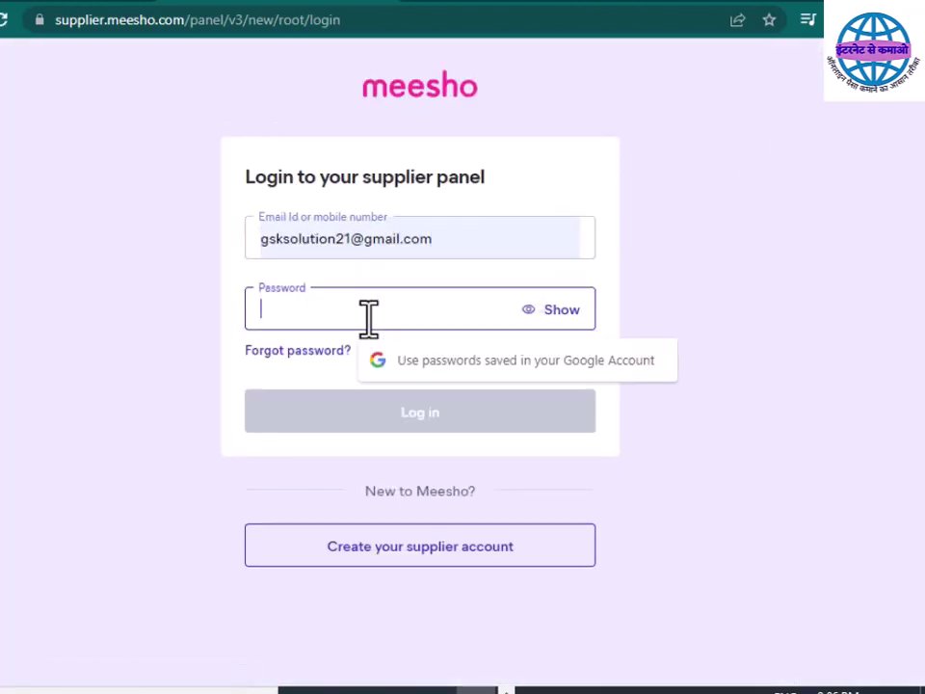
pyautogui.write('***')
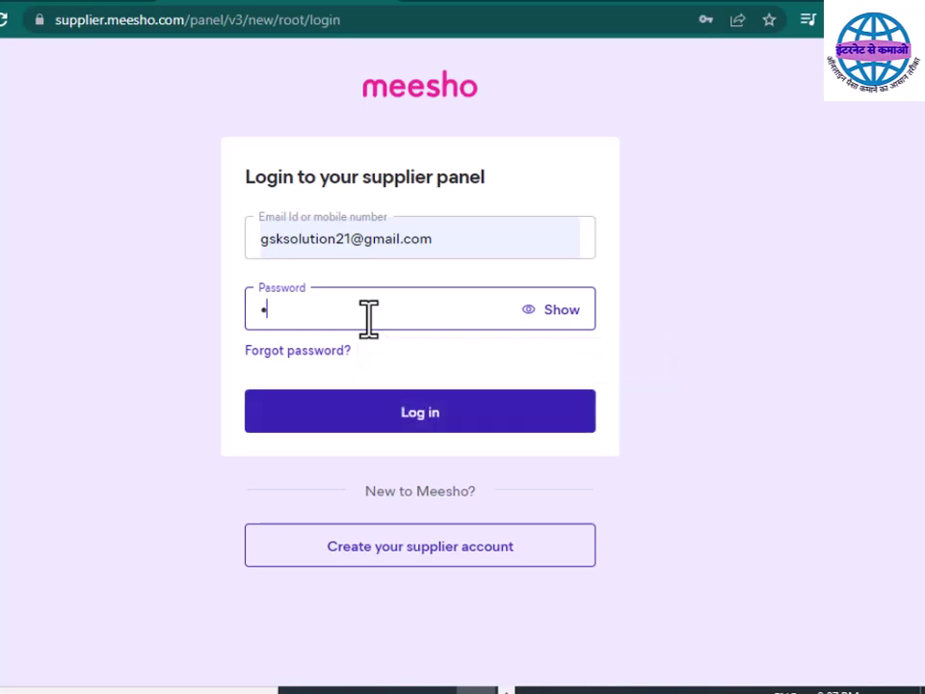
pyautogui.write('*****')
pyautogui.click(450, 409)
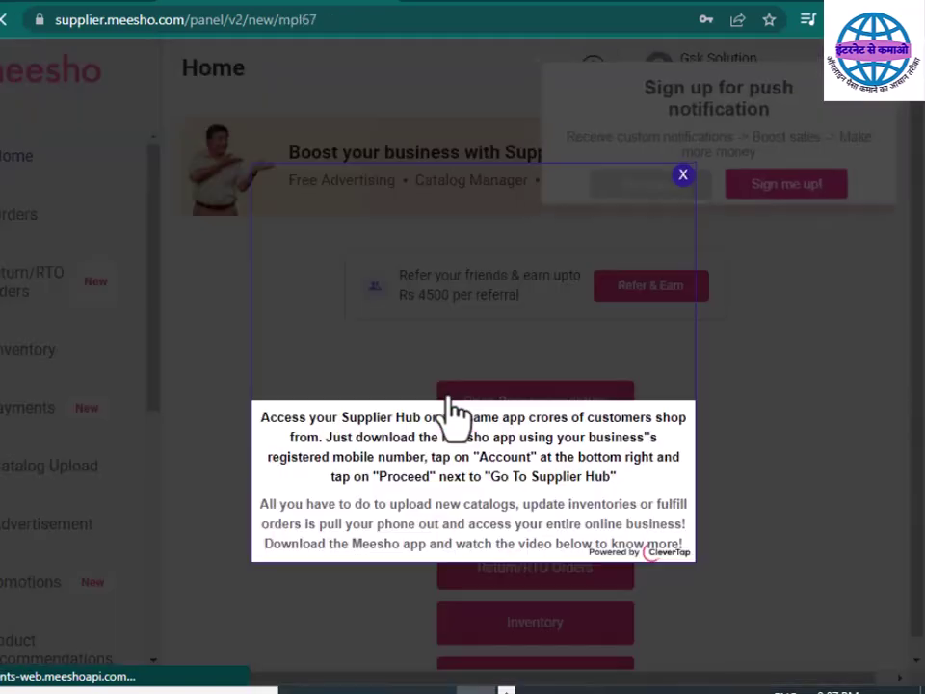
# Step: Dismiss the Supplier Hub announcement, decline the push notifications and look over the supplier panel's home sections
pyautogui.click(681, 175)
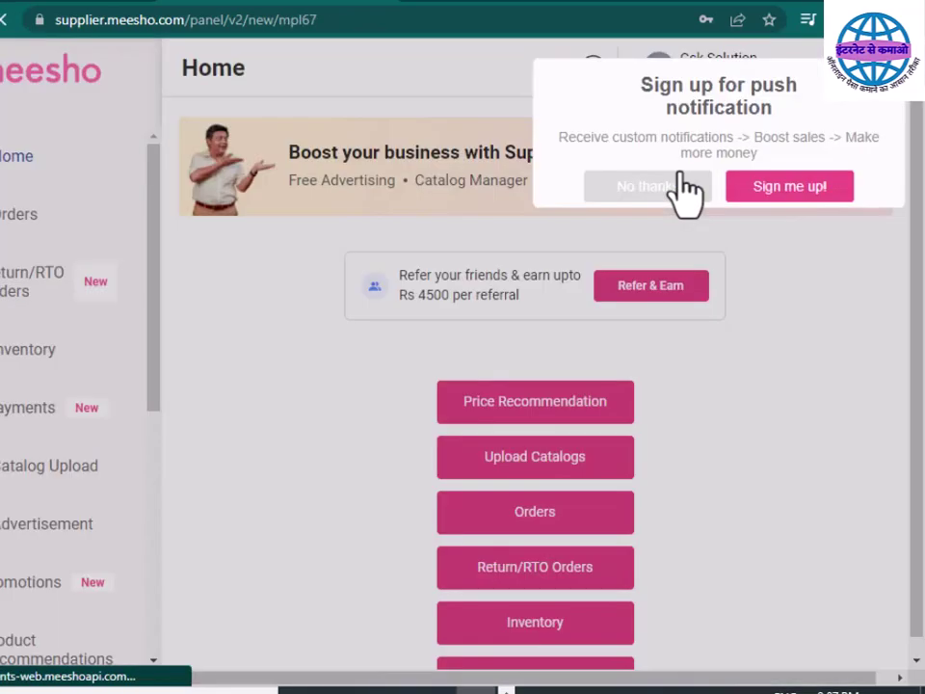
pyautogui.click(672, 192)
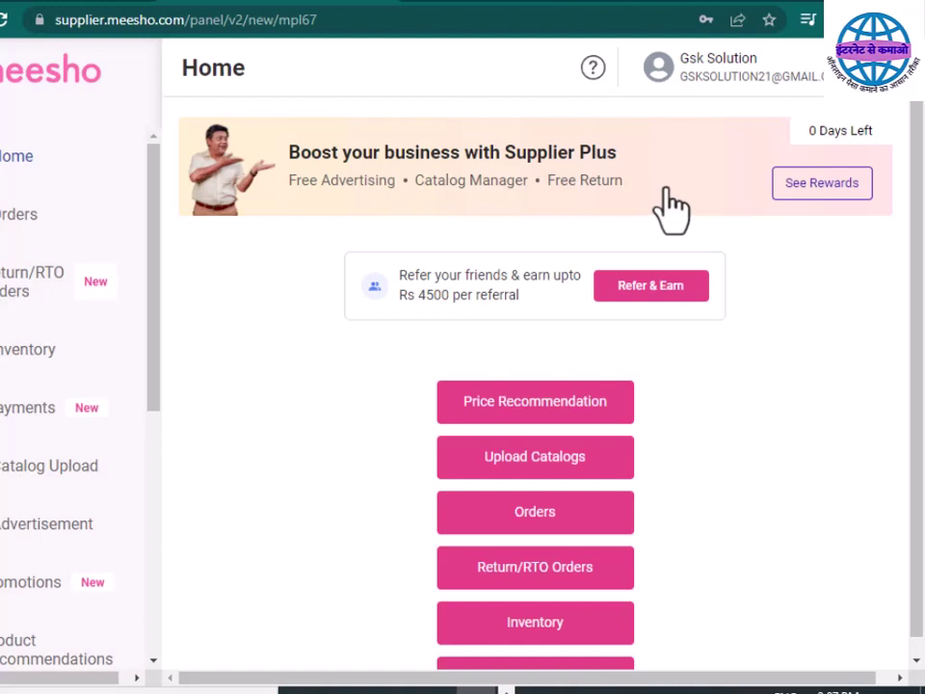
pyautogui.scroll(-1, 107, 262)
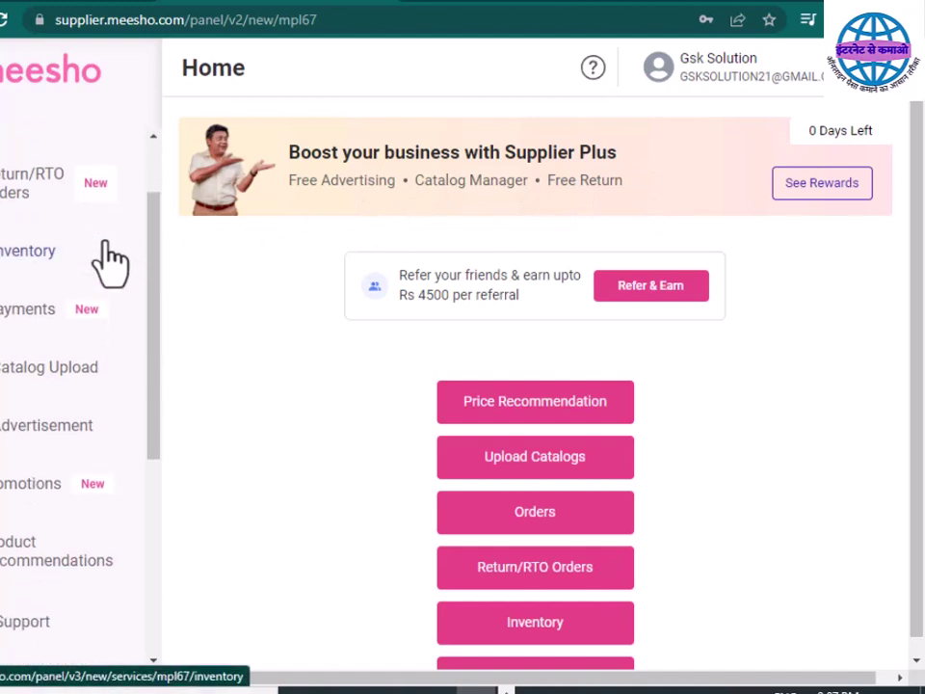
pyautogui.scroll(1, 110, 261)
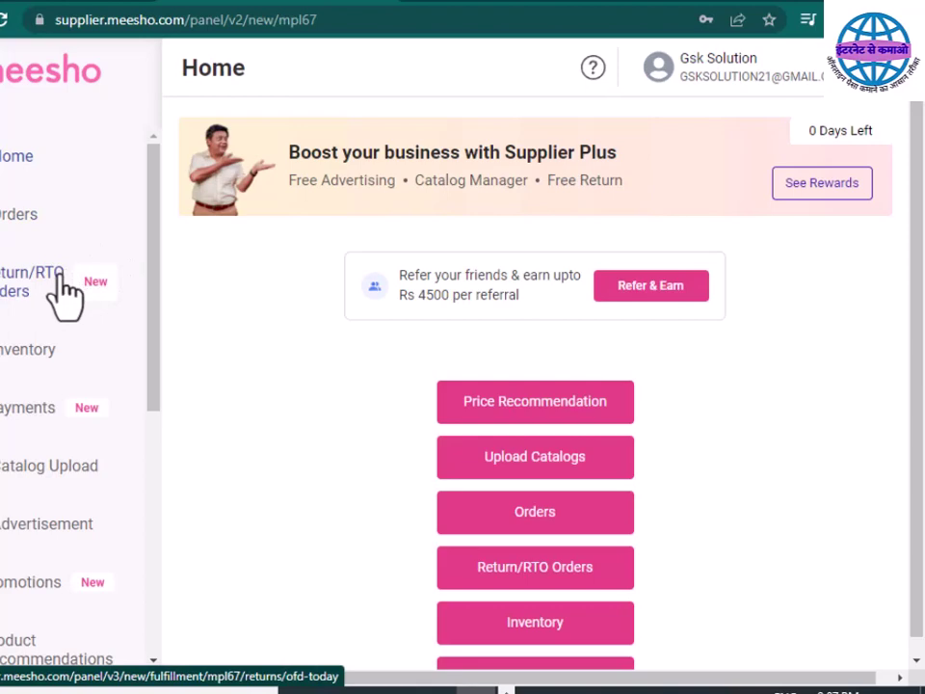
# Step: Open the supplier's orders and check the On Hold, Pending and Ready to Ship lists
pyautogui.click(14, 221)
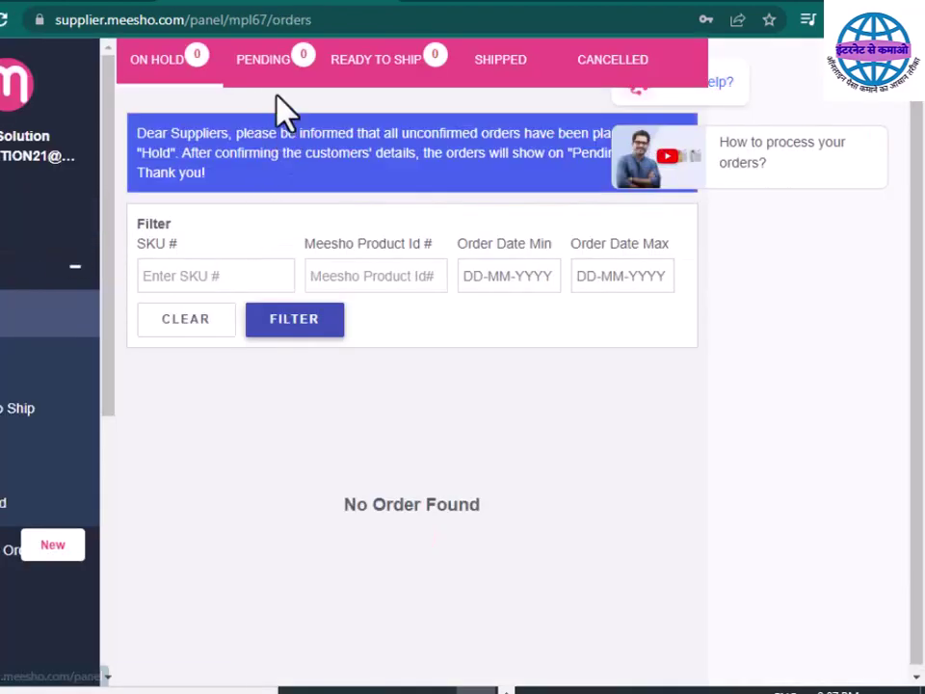
pyautogui.click(266, 77)
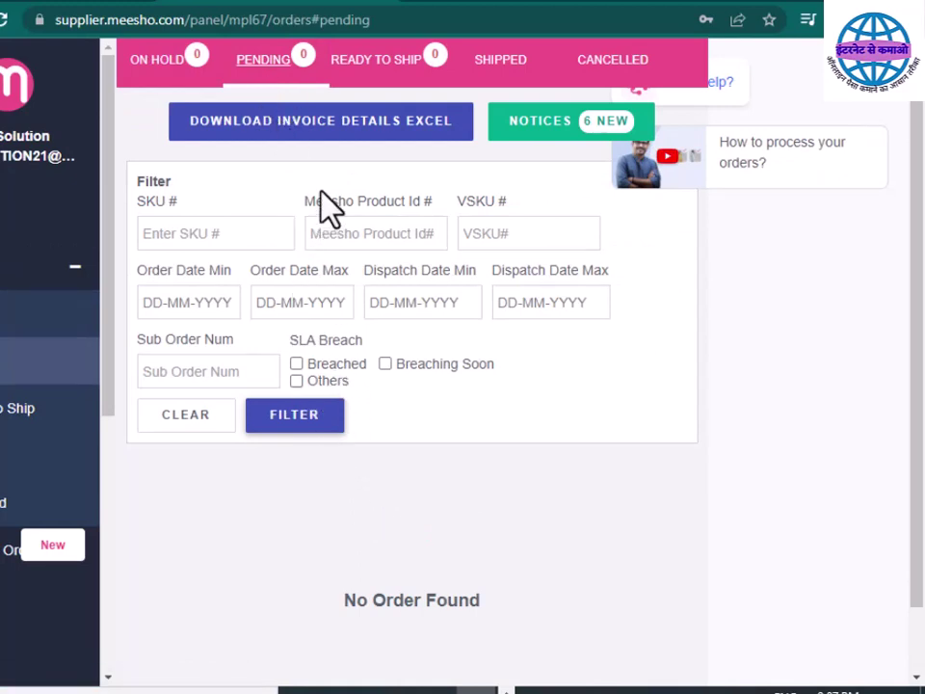
pyautogui.click(386, 72)
pyautogui.click(269, 73)
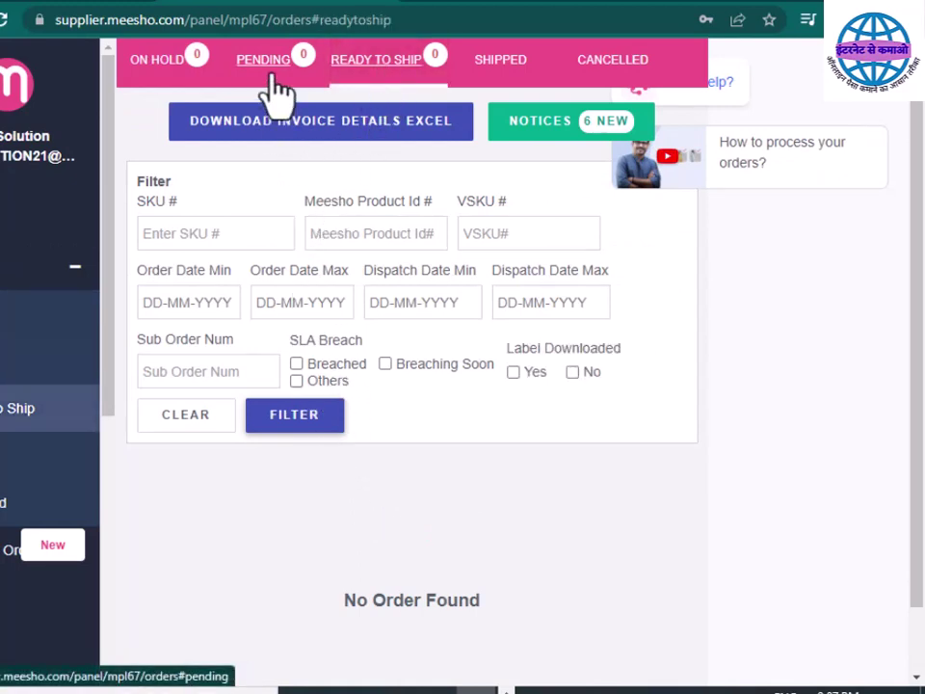
pyautogui.click(365, 81)
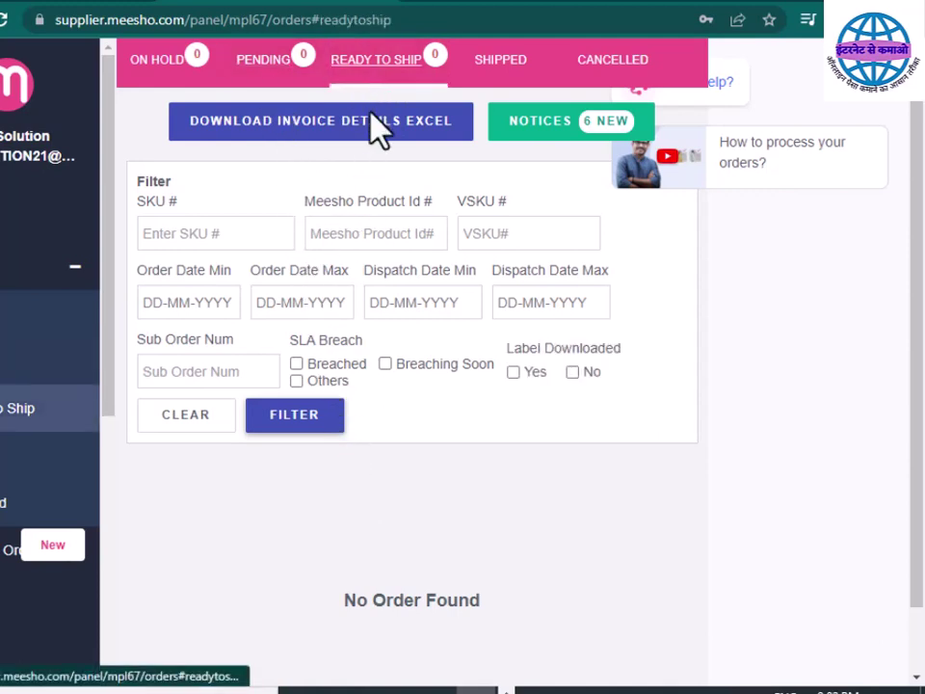
pyautogui.scroll(-1, 453, 422)
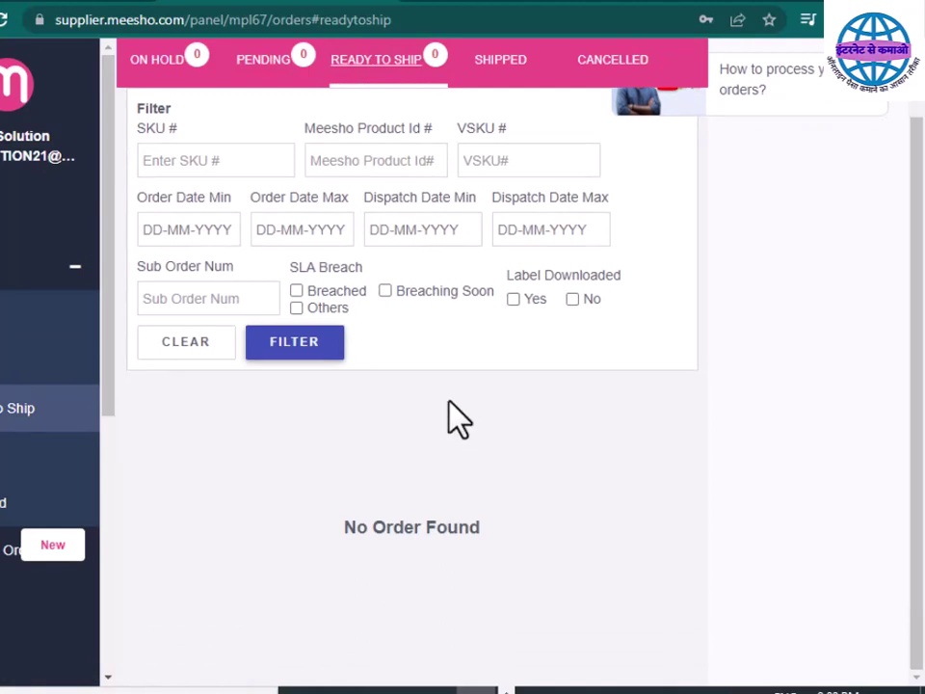
# Step: Check the Shipped and Cancelled order lists, ending on the Shipped list
pyautogui.click(495, 67)
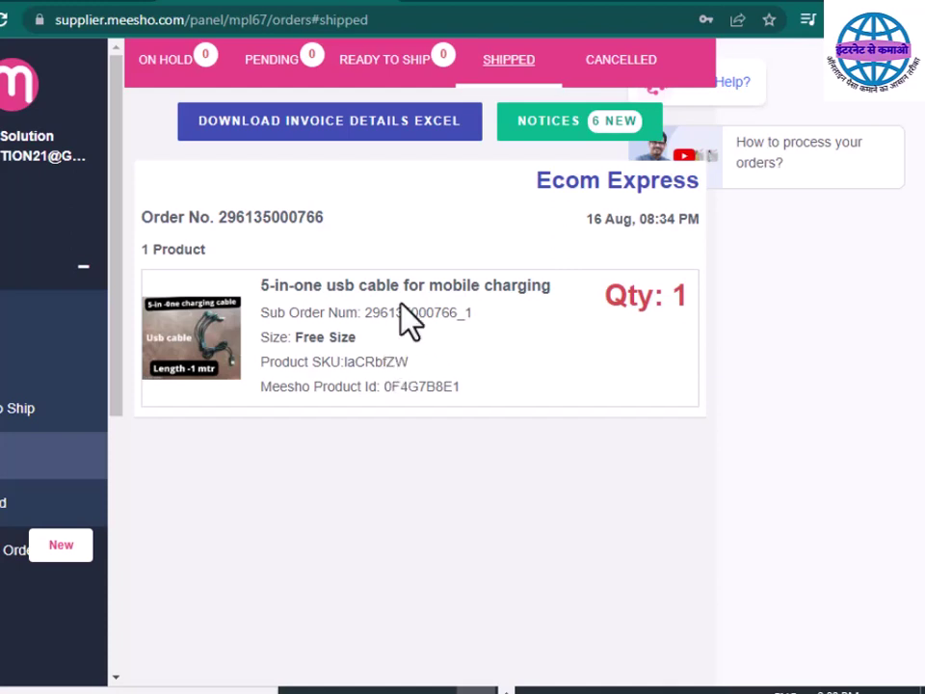
pyautogui.click(622, 79)
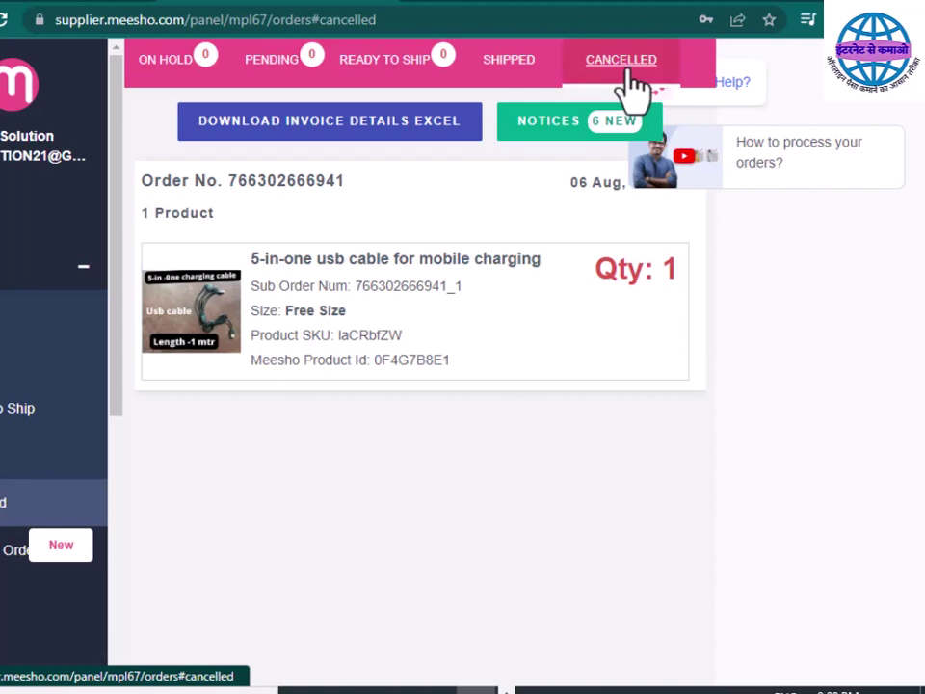
pyautogui.click(504, 83)
# Step: Open the supplier's Payments page and look over the payments overview
pyautogui.scroll(-2, 33, 419)
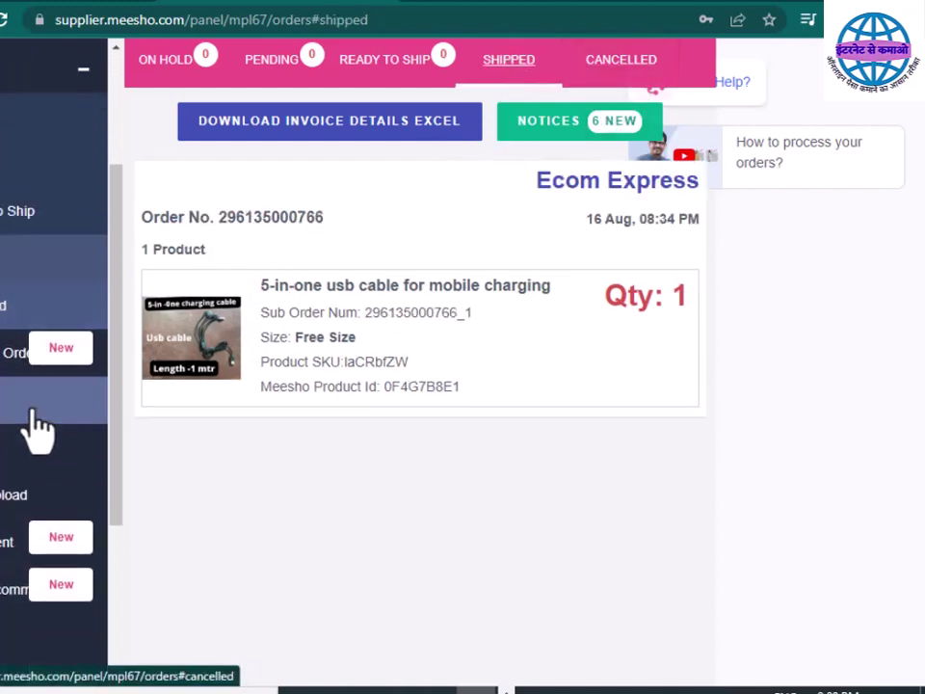
pyautogui.click(4, 458)
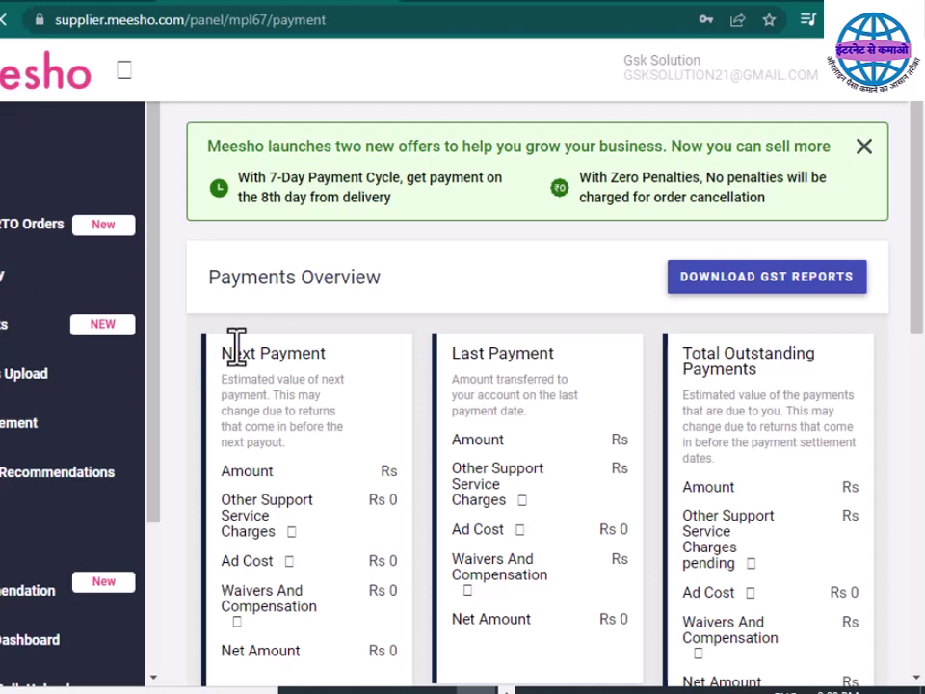
pyautogui.scroll(-1, 258, 349)
pyautogui.scroll(-2, 258, 339)
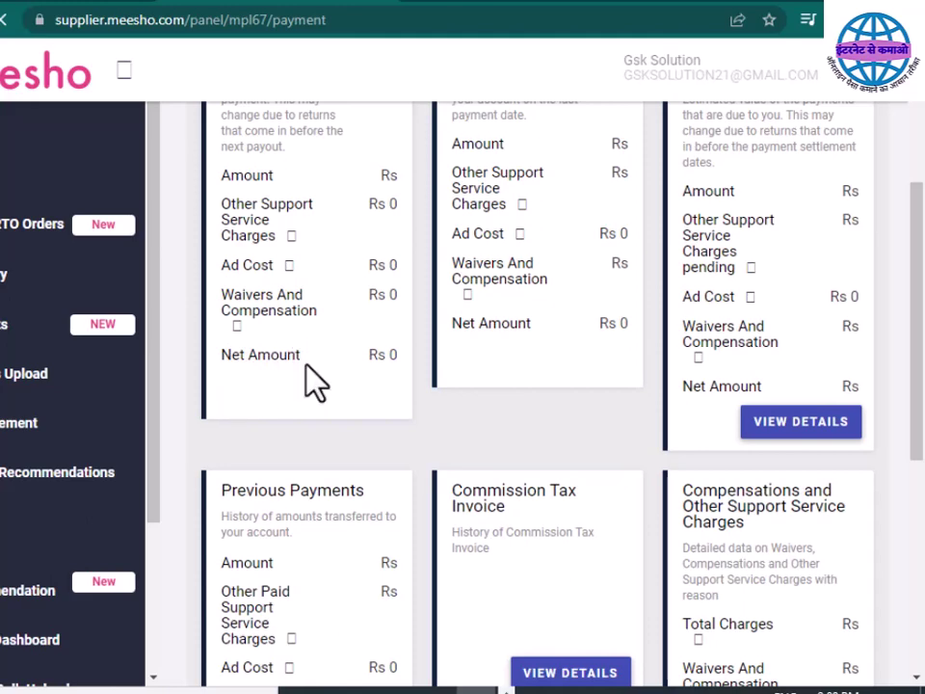
pyautogui.scroll(-2, 306, 367)
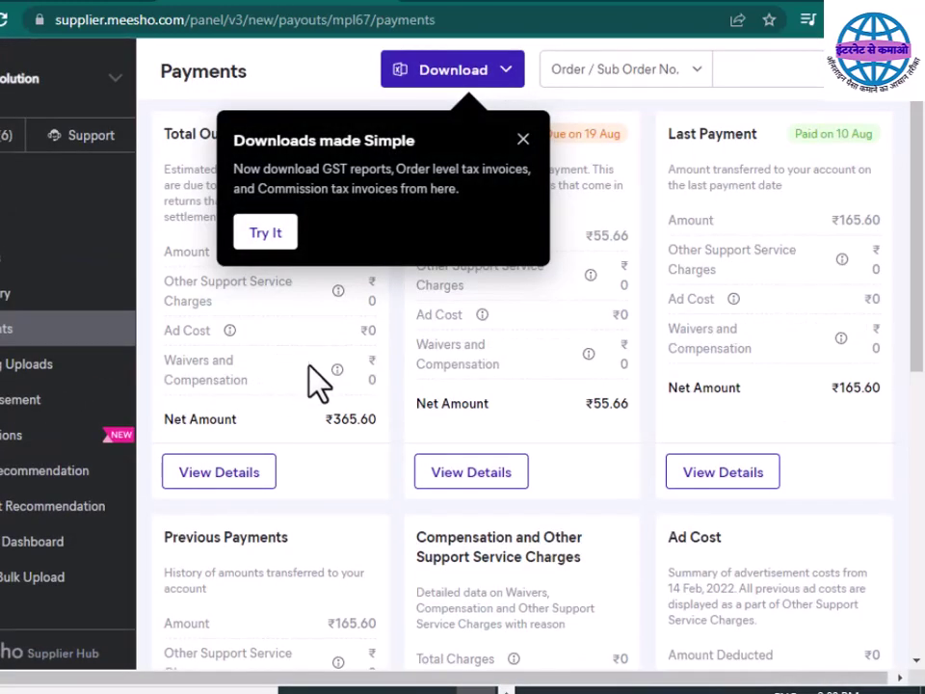
# Step: View the available payment report and invoice downloads, close them and examine the payment, compensation and ad cost summaries
pyautogui.click(263, 239)
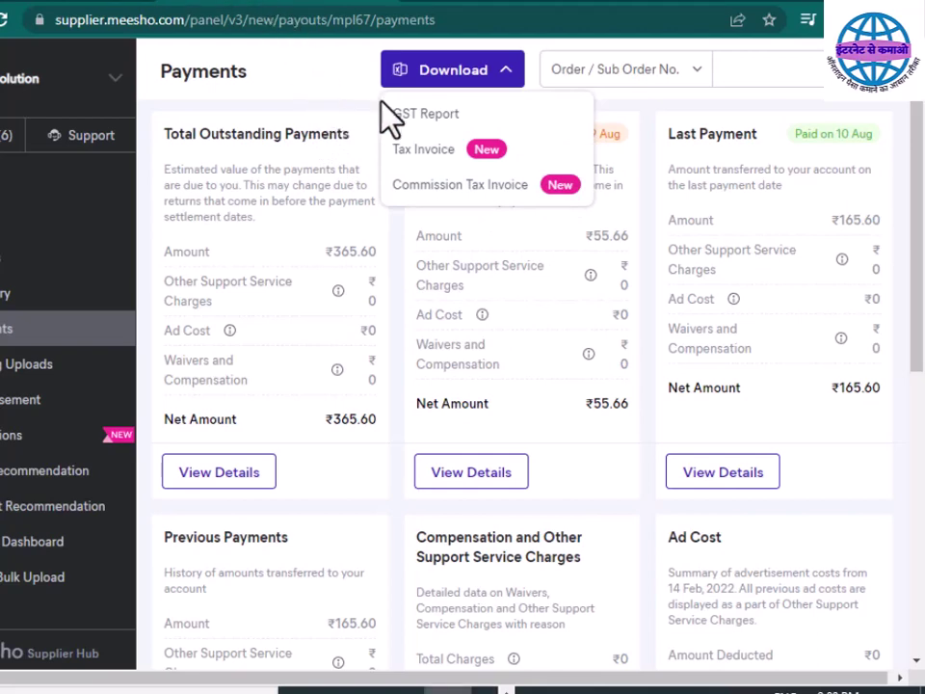
pyautogui.click(501, 69)
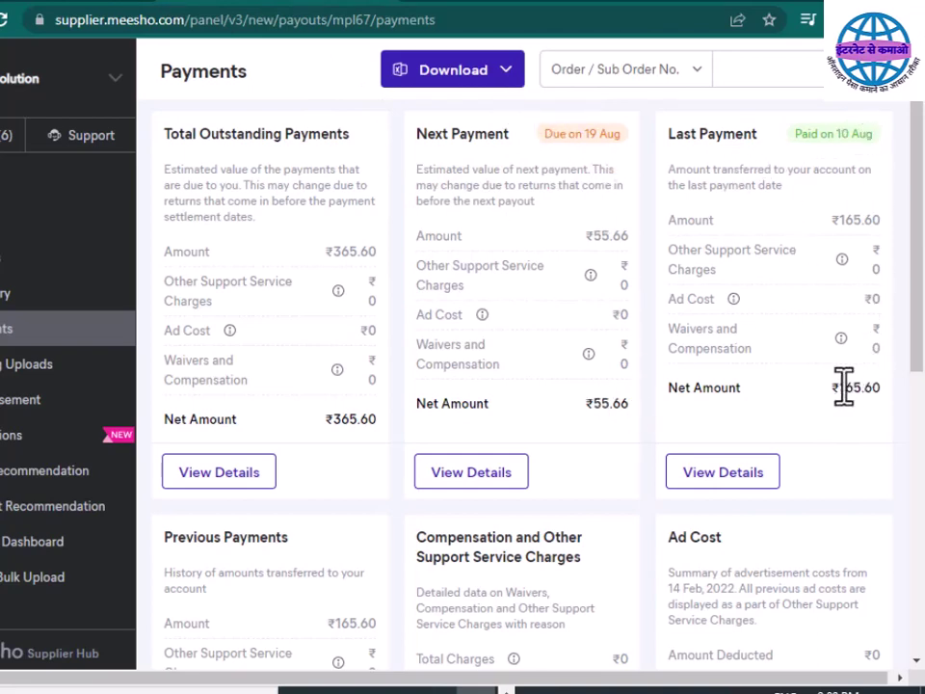
pyautogui.scroll(-2, 423, 382)
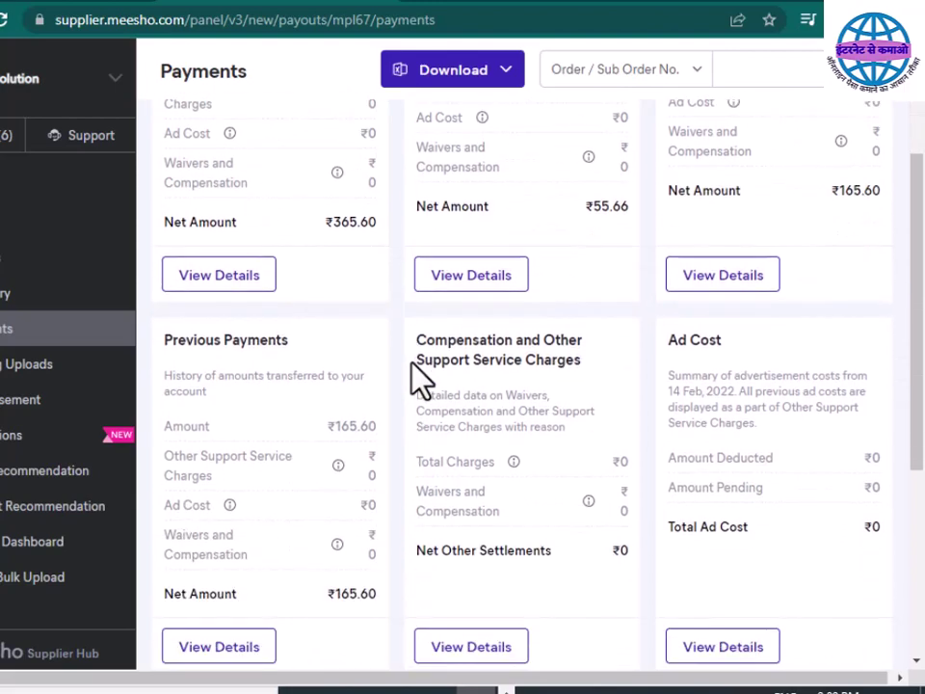
# Step: Review the outstanding, next and last payment summaries, and show the available GST report and tax invoice downloads
pyautogui.scroll(-2, 356, 369)
pyautogui.scroll(4, 353, 370)
pyautogui.scroll(1, 352, 364)
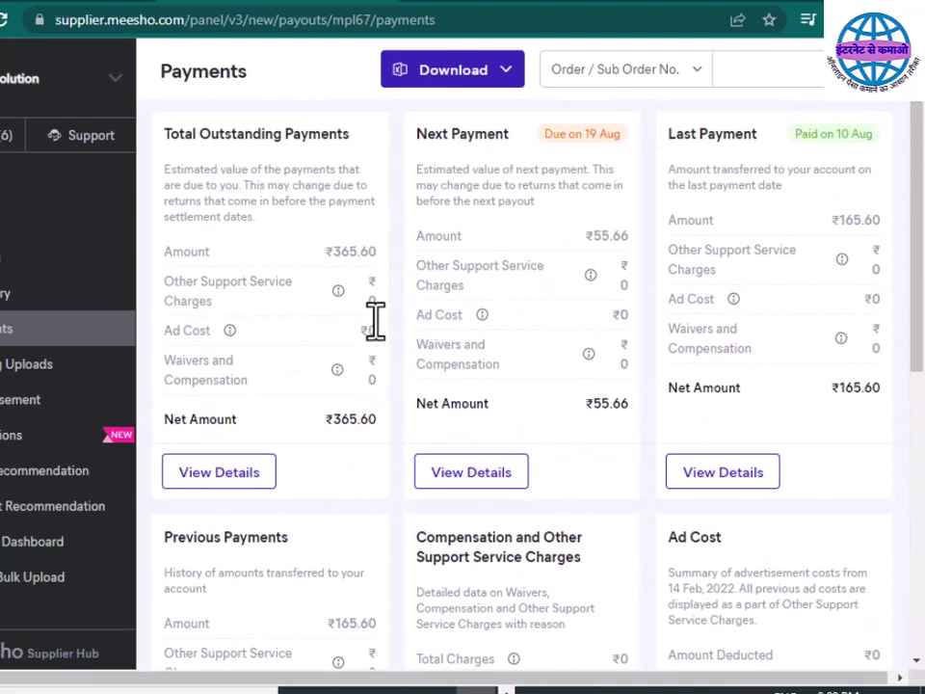
pyautogui.click(502, 75)
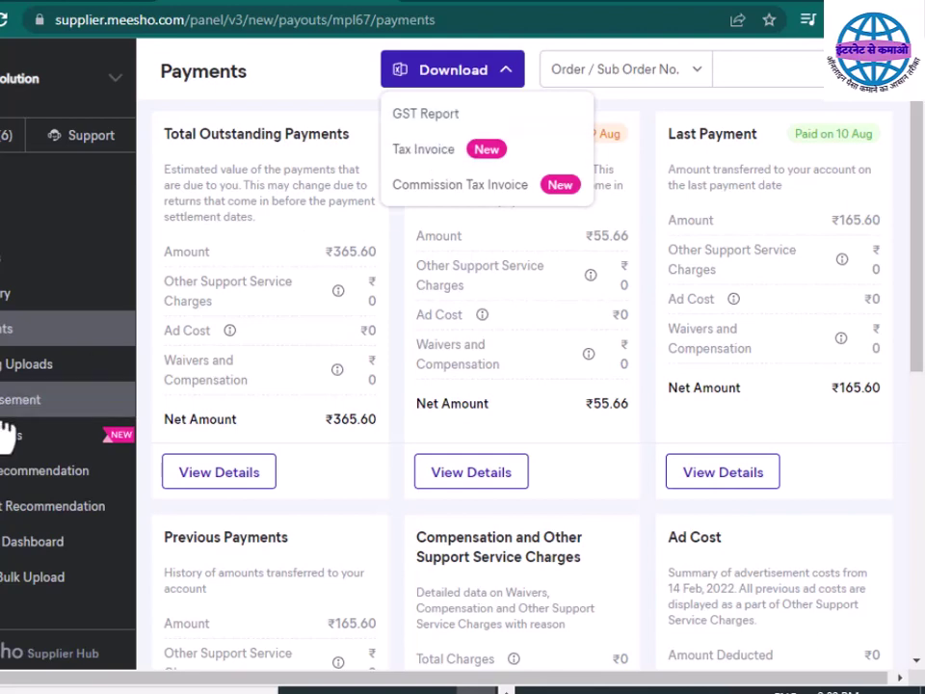
# Step: Start adding a single catalog from the catalog uploads page and bring up its product category list
pyautogui.click(12, 365)
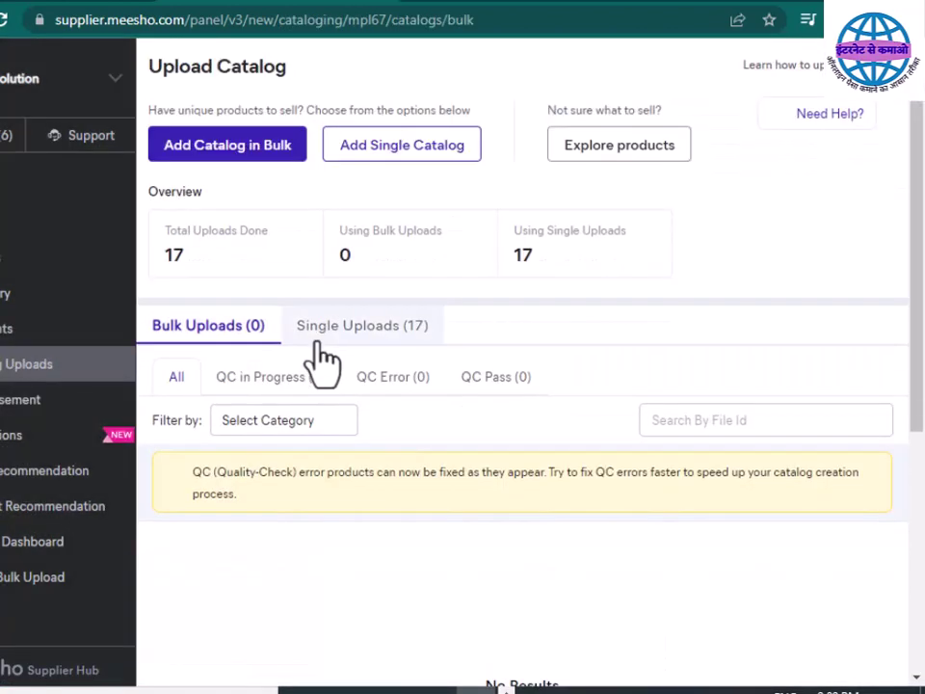
pyautogui.click(409, 146)
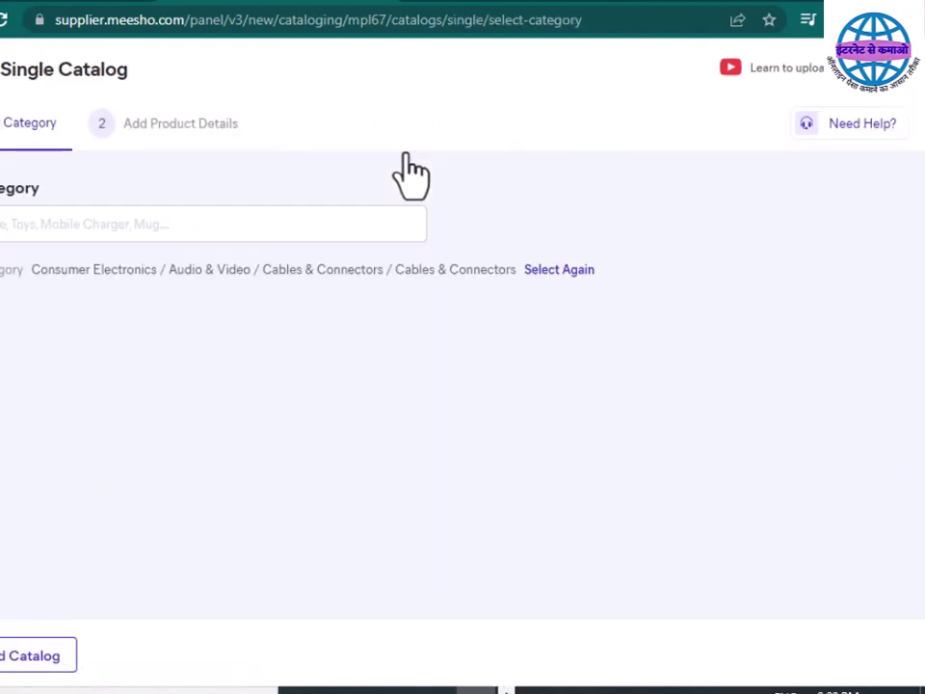
pyautogui.click(155, 231)
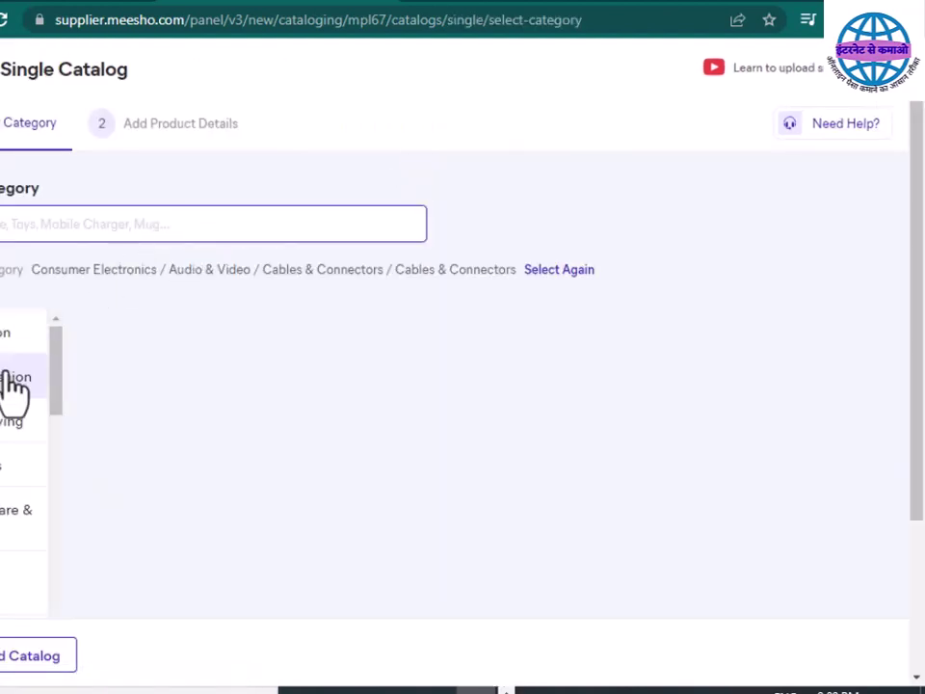
# Step: Examine the product categories available for the single catalog, going through the list to its end
pyautogui.scroll(-2, 12, 390)
pyautogui.scroll(-5, 8, 501)
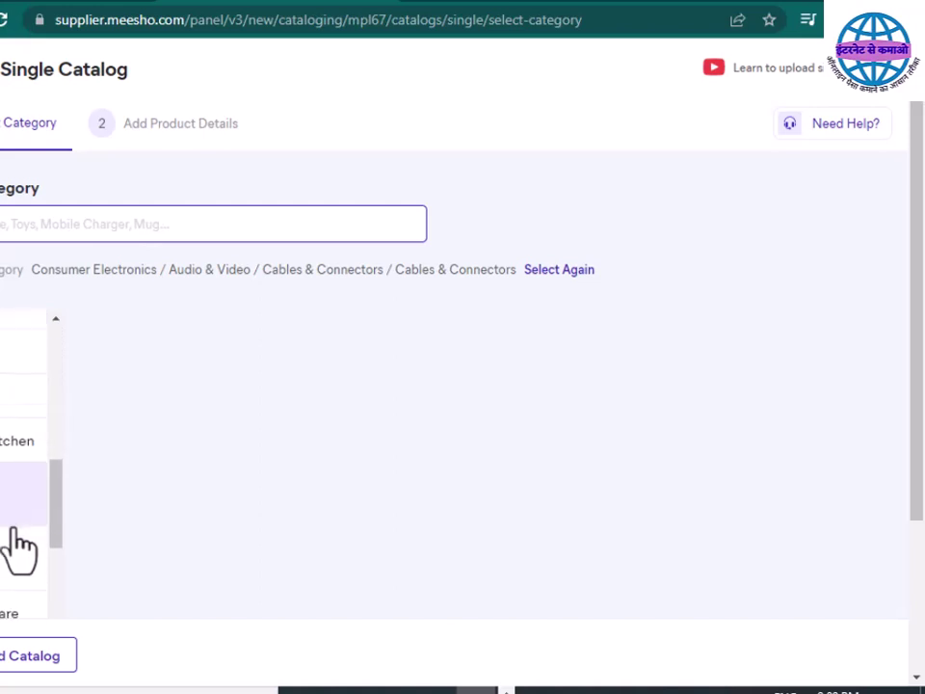
pyautogui.scroll(5, 19, 549)
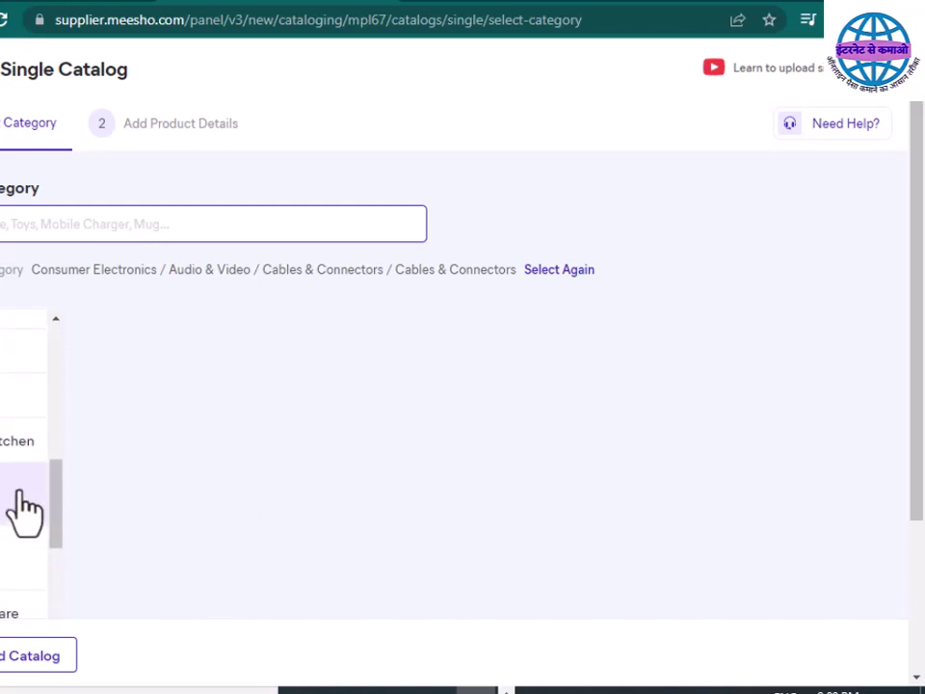
pyautogui.scroll(3, 21, 508)
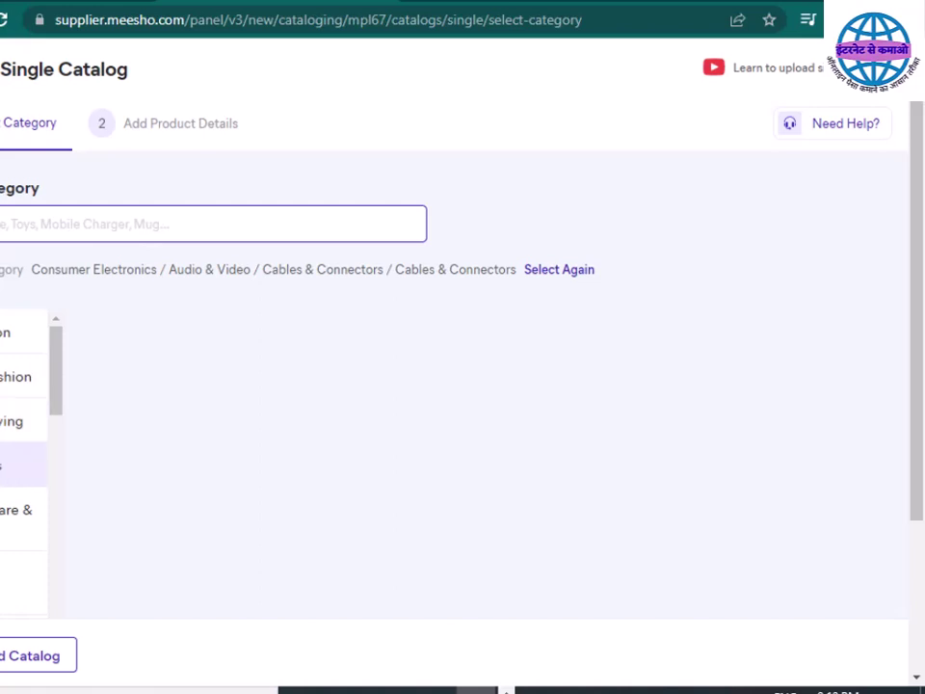
pyautogui.scroll(-1, 2, 453)
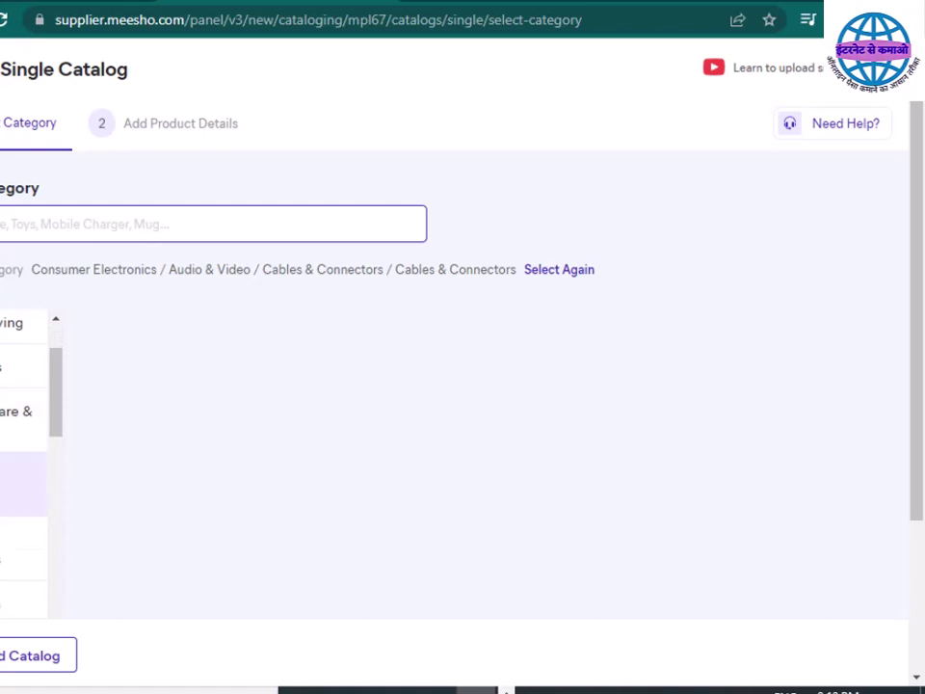
pyautogui.scroll(-1, 2, 462)
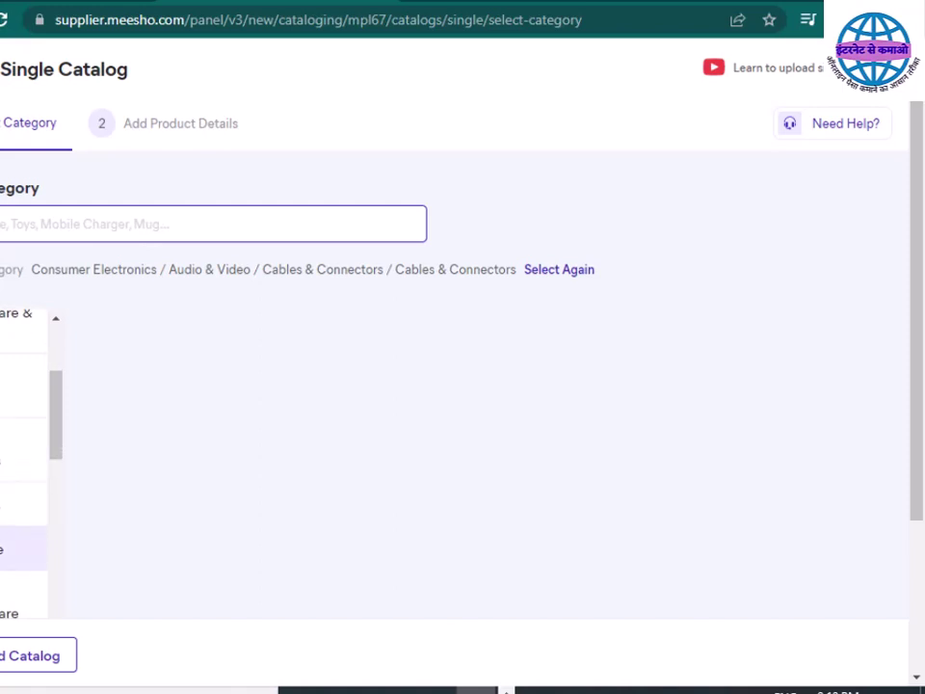
pyautogui.scroll(-1, 2, 549)
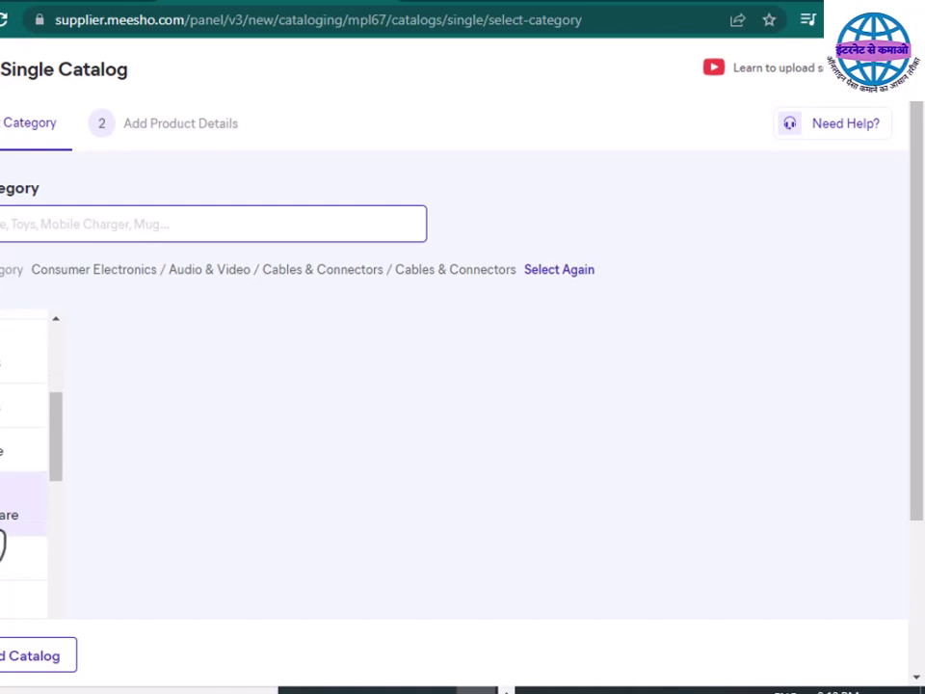
pyautogui.scroll(-1, 2, 521)
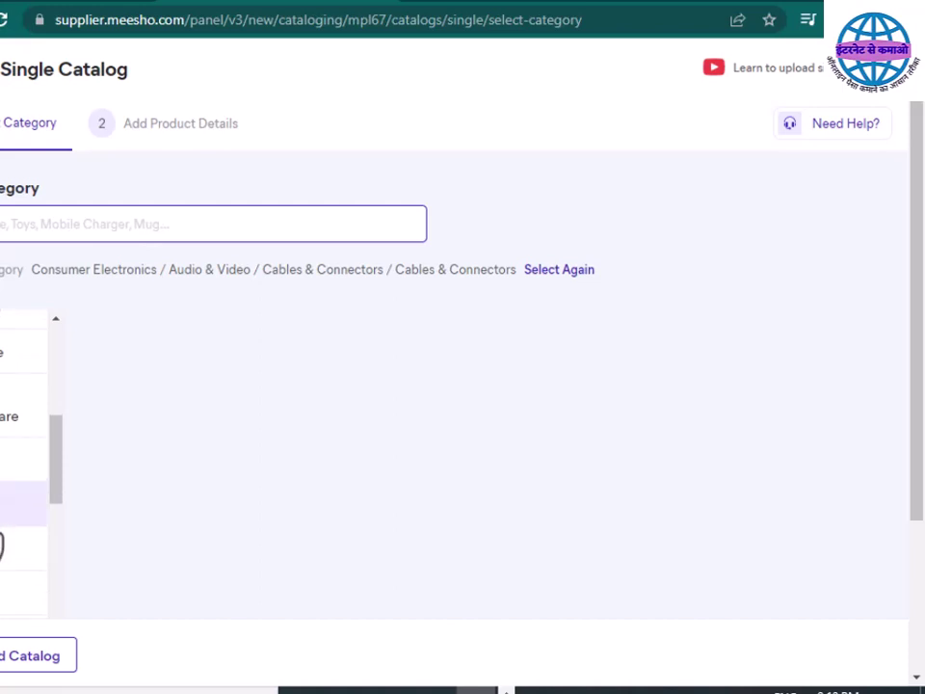
pyautogui.scroll(-1, 2, 545)
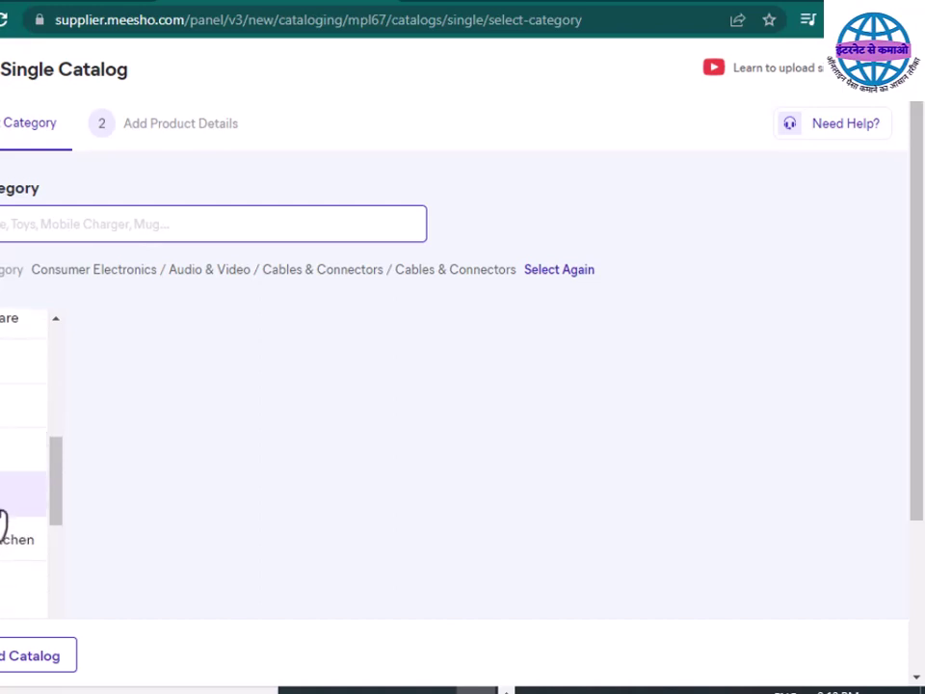
pyautogui.scroll(-2, 3, 544)
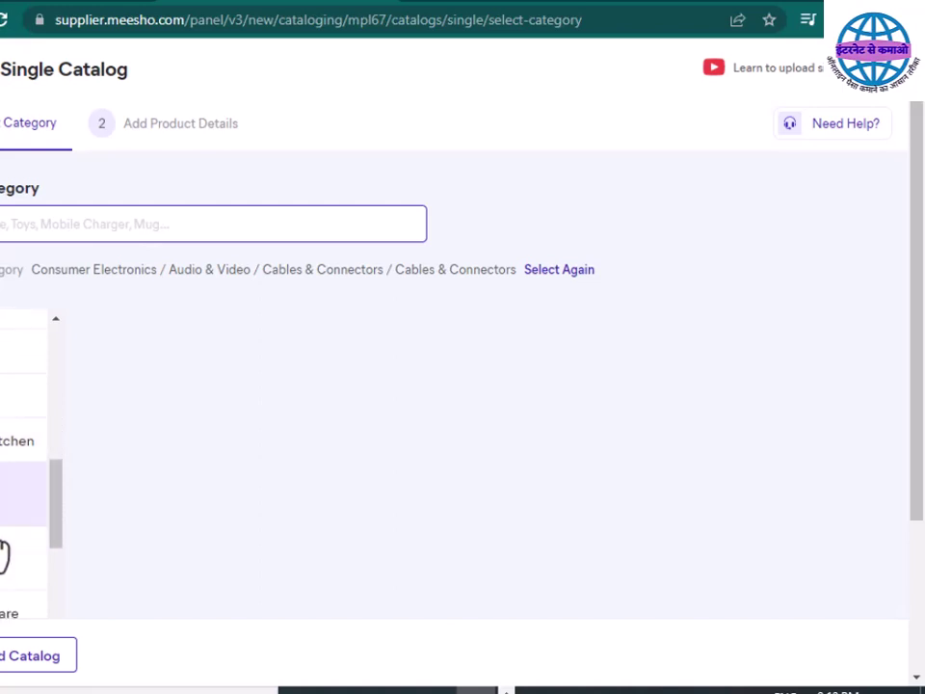
pyautogui.scroll(-1, 3, 549)
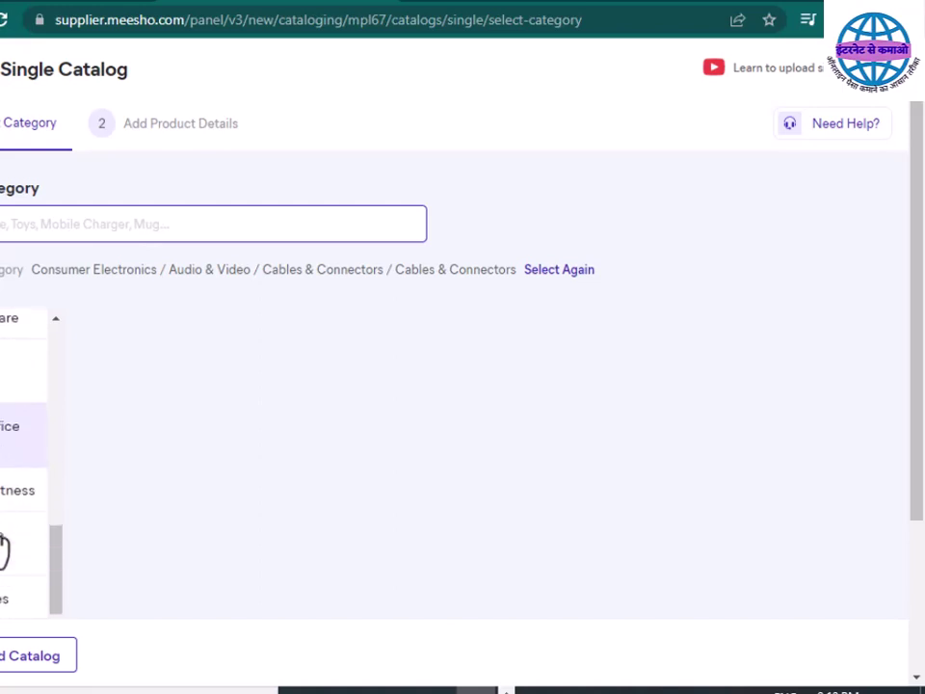